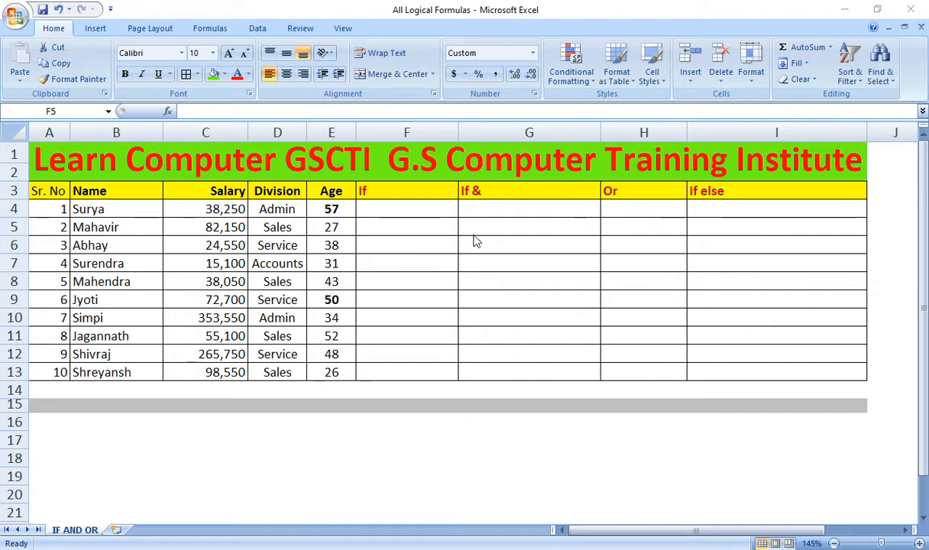
# Enter the formula =IF(E4>50,"Senior","") in F4 and fill it down through F13
pyautogui.click(414, 211)
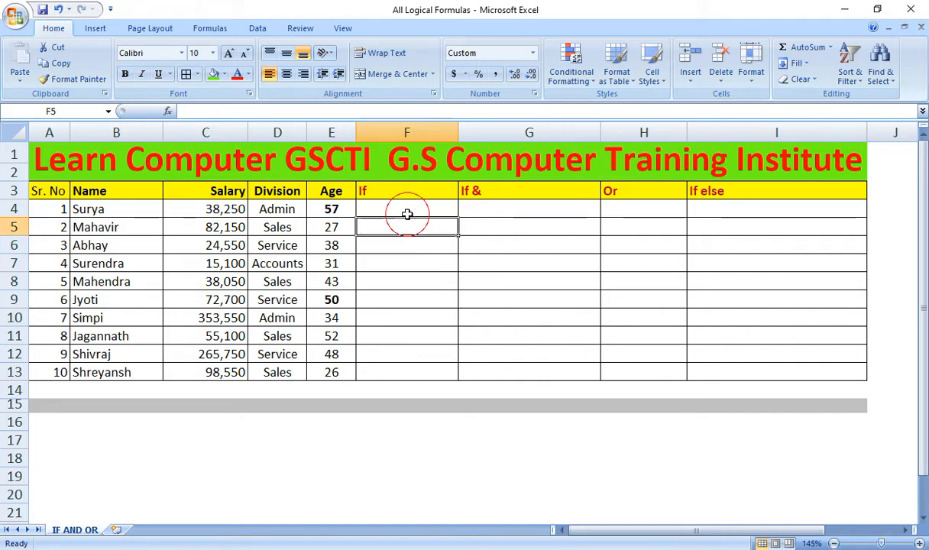
pyautogui.click(415, 203)
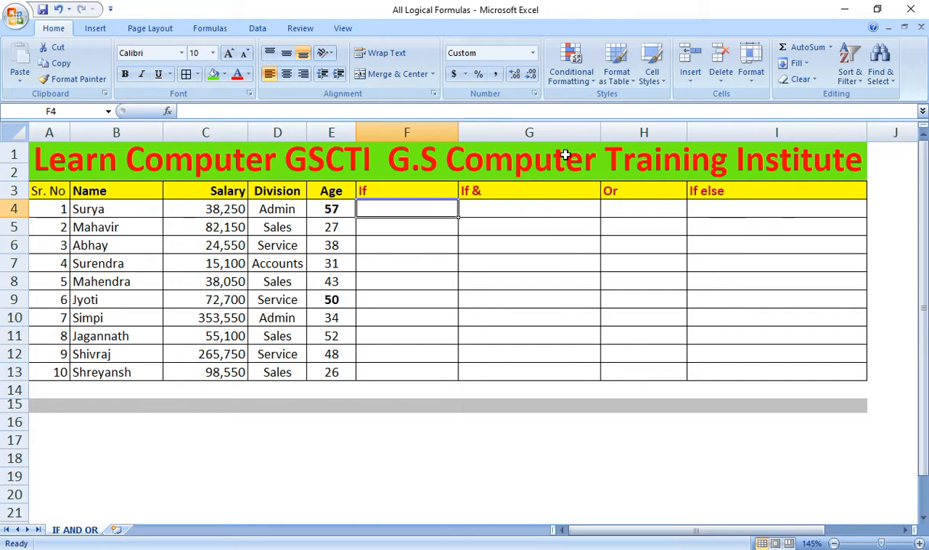
pyautogui.write('=')
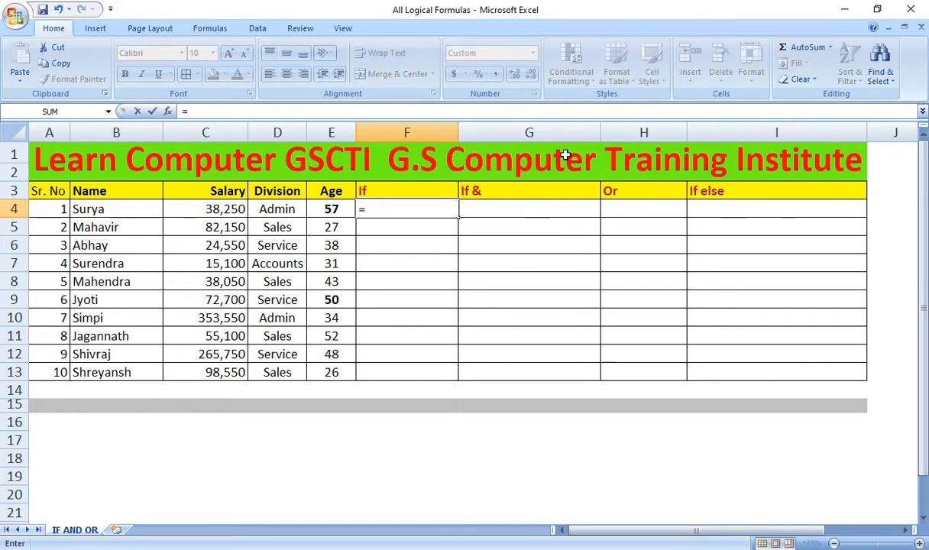
pyautogui.write('if')
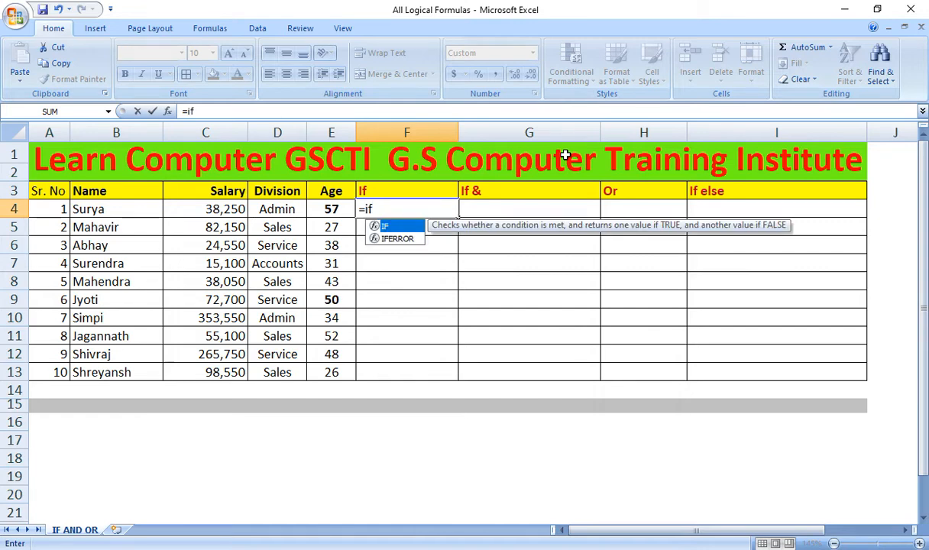
pyautogui.press('Tab')
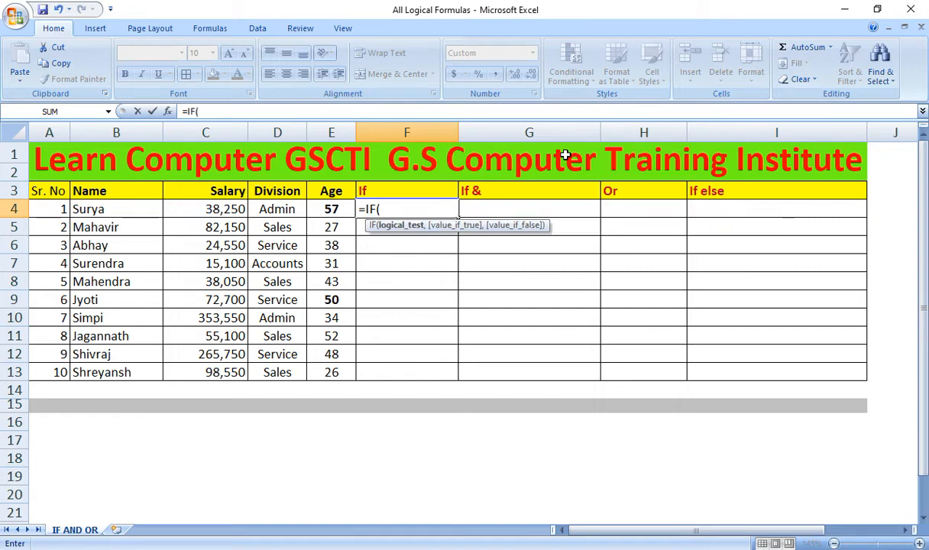
pyautogui.click(334, 210)
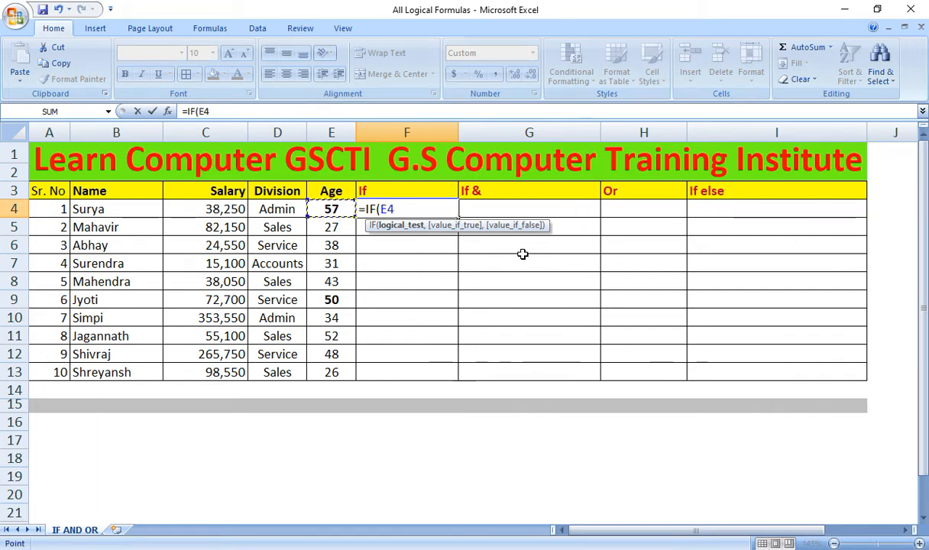
pyautogui.write('>')
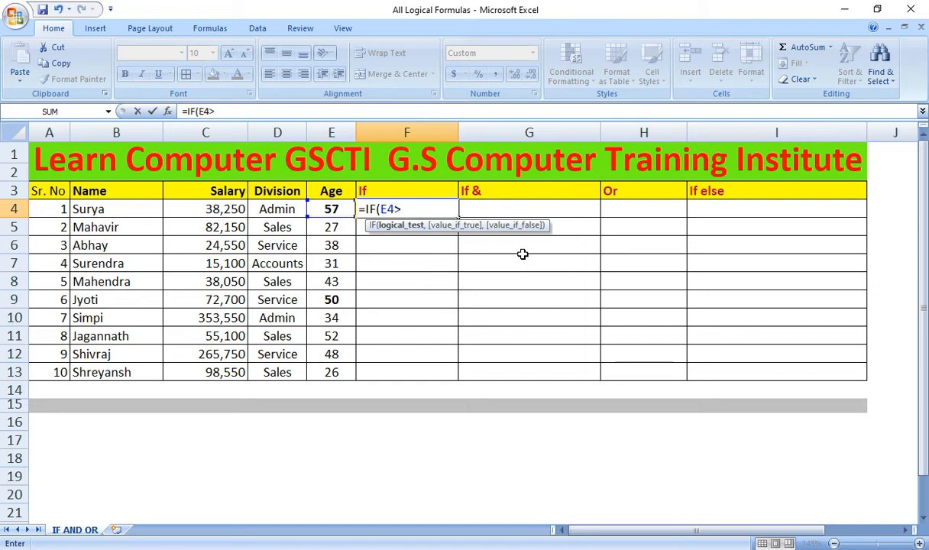
pyautogui.write('50,"')
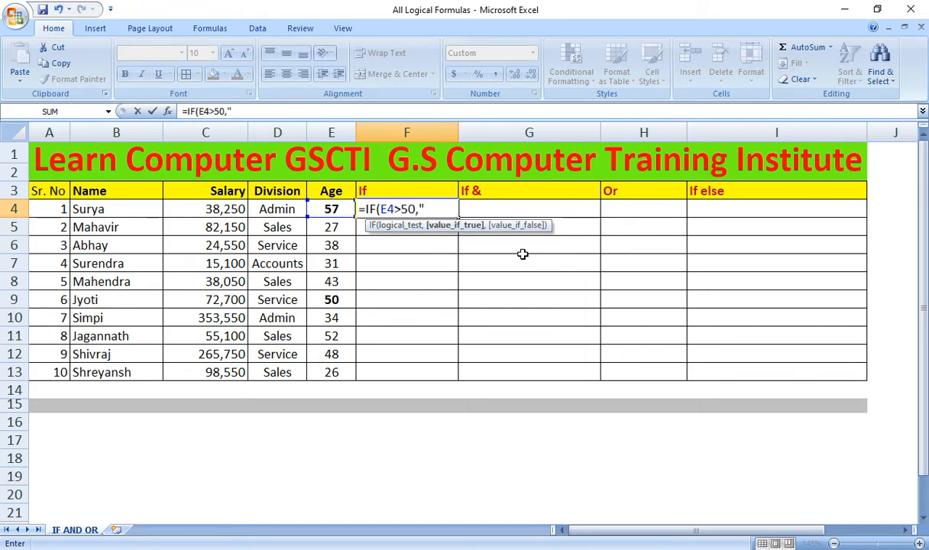
pyautogui.write('S')
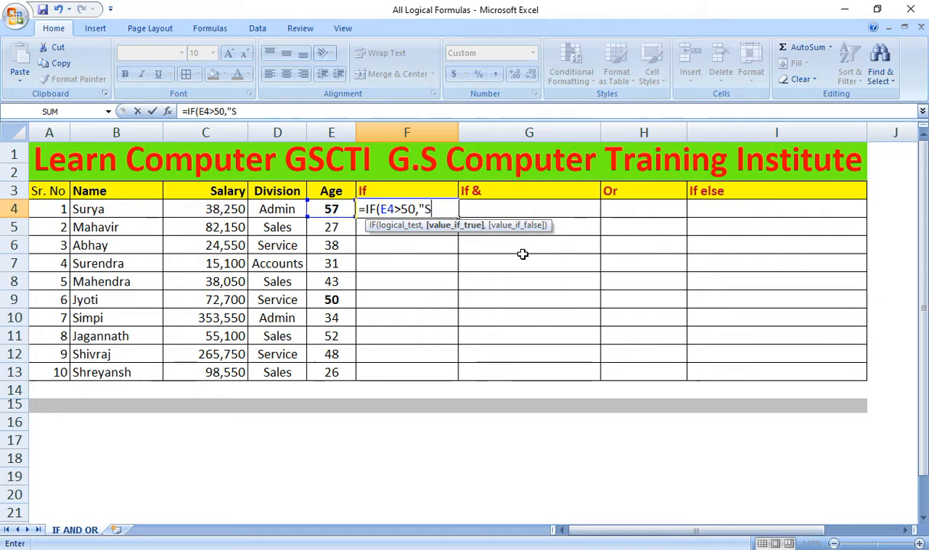
pyautogui.write('enio')
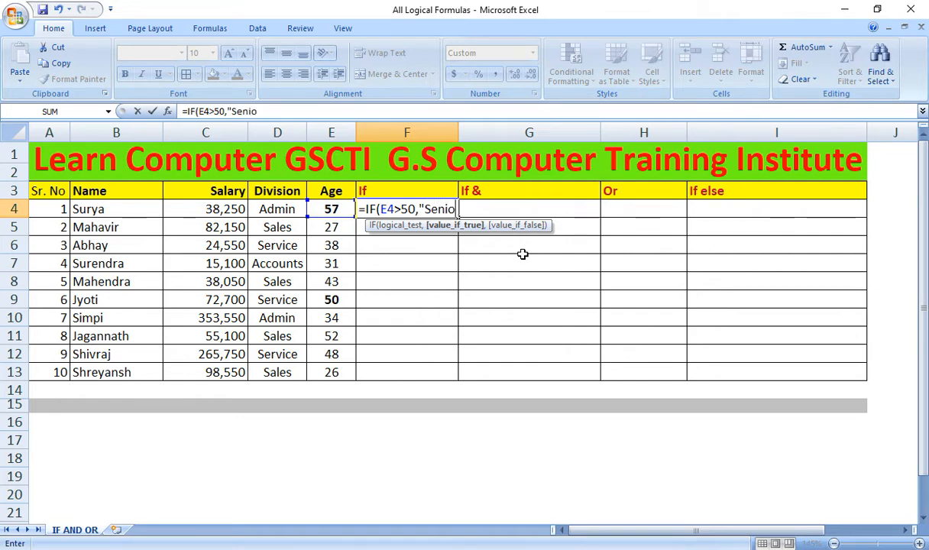
pyautogui.write('r",')
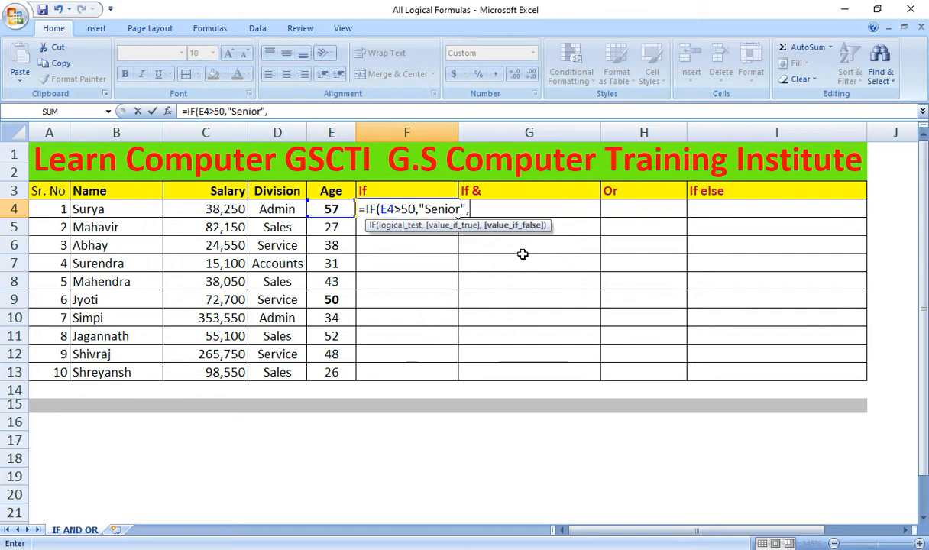
pyautogui.write('"")')
pyautogui.press('Return')
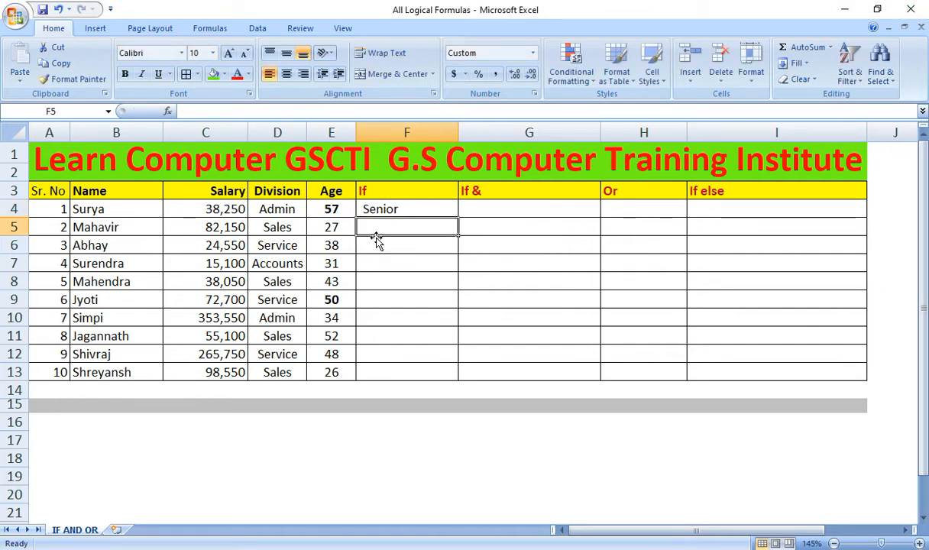
pyautogui.click(416, 209)
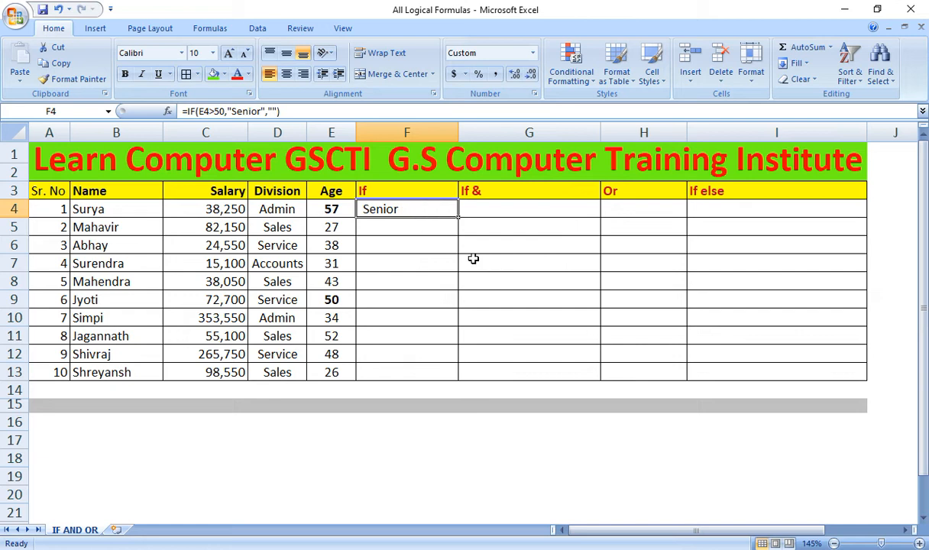
pyautogui.doubleClick(459, 217)
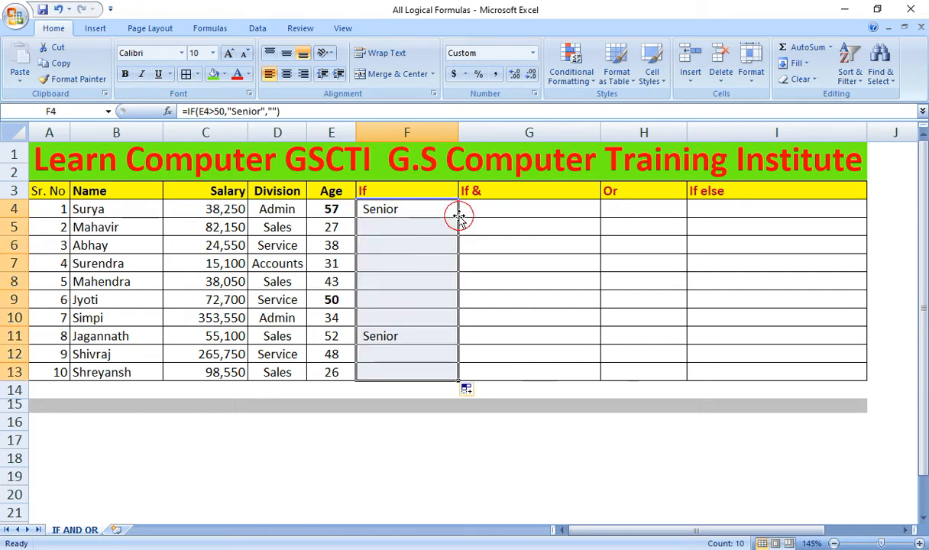
# Set the false result of the IF formula in F4 to "Junior" and fill the formula down through F13
pyautogui.click(422, 211)
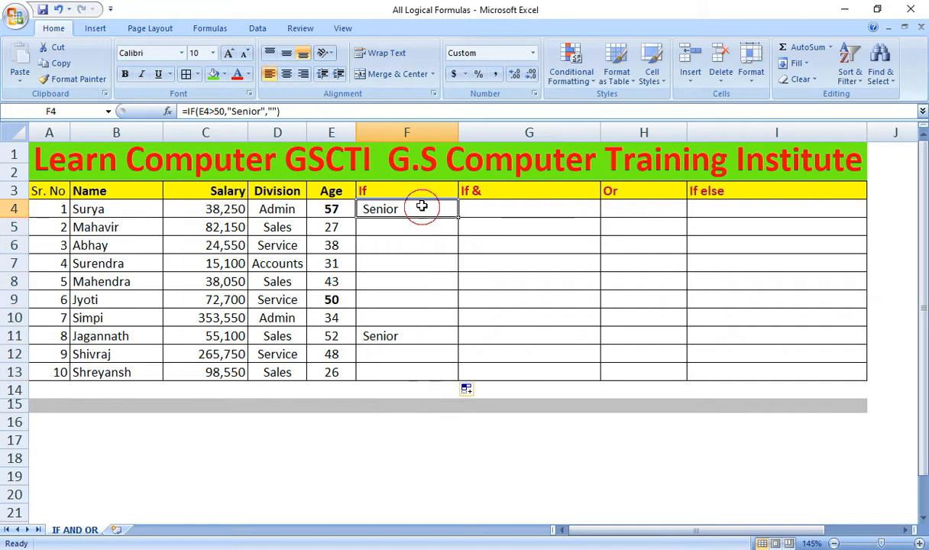
pyautogui.click(273, 111)
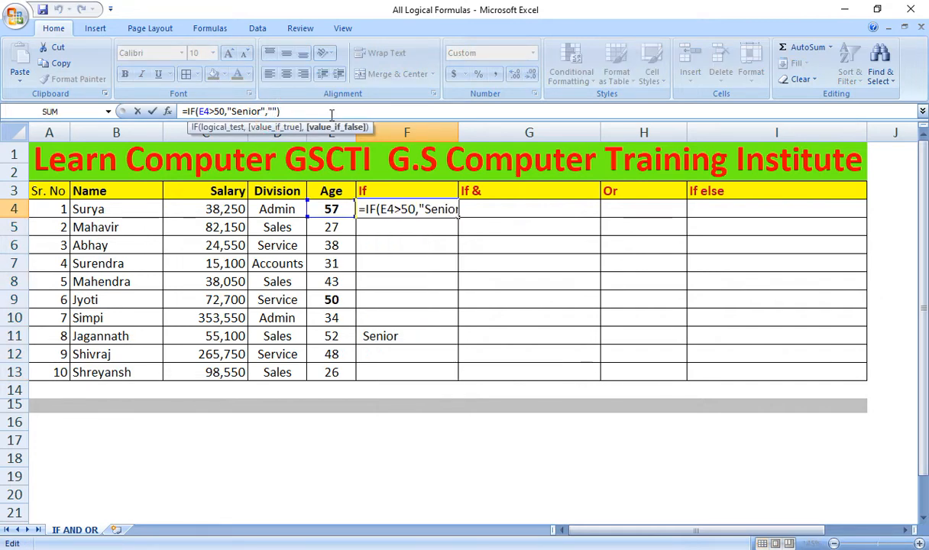
pyautogui.write('Juni')
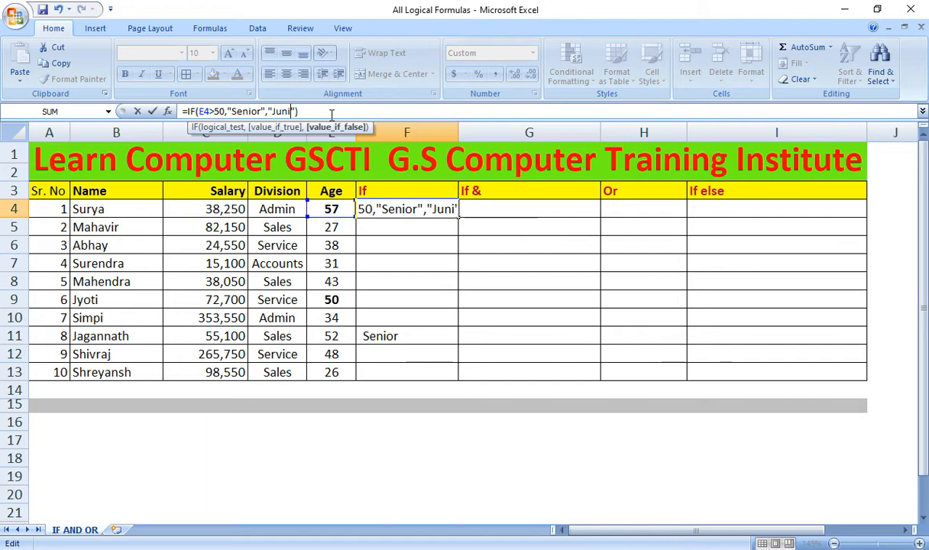
pyautogui.write('or')
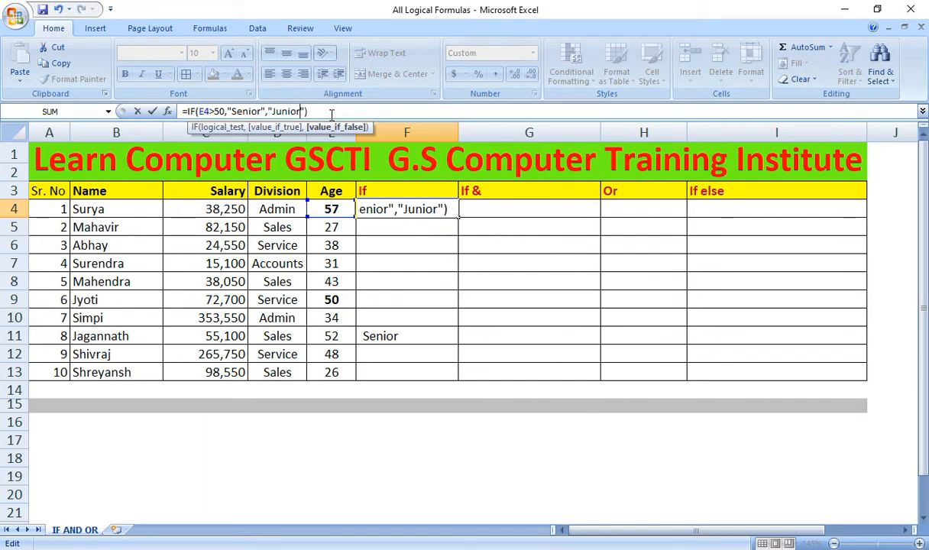
pyautogui.press('Return')
pyautogui.click(413, 209)
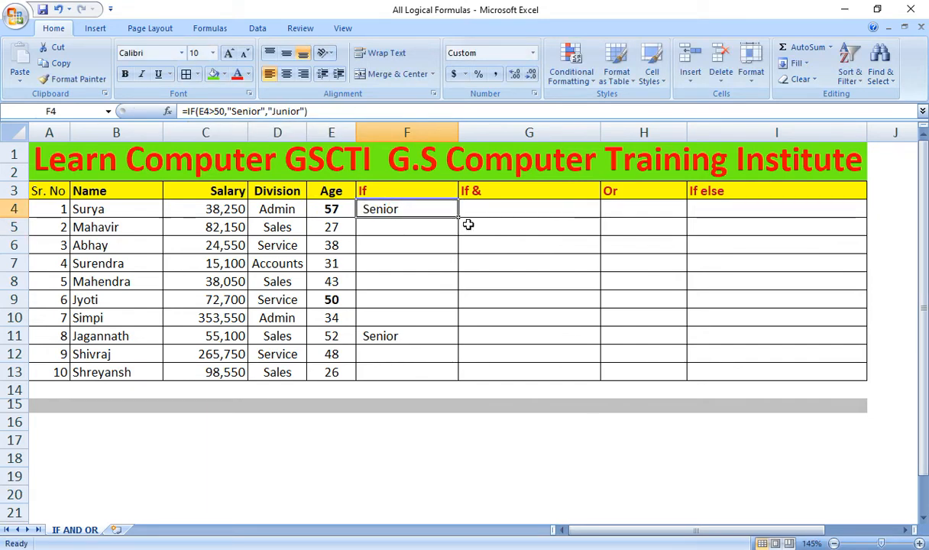
pyautogui.doubleClick(457, 218)
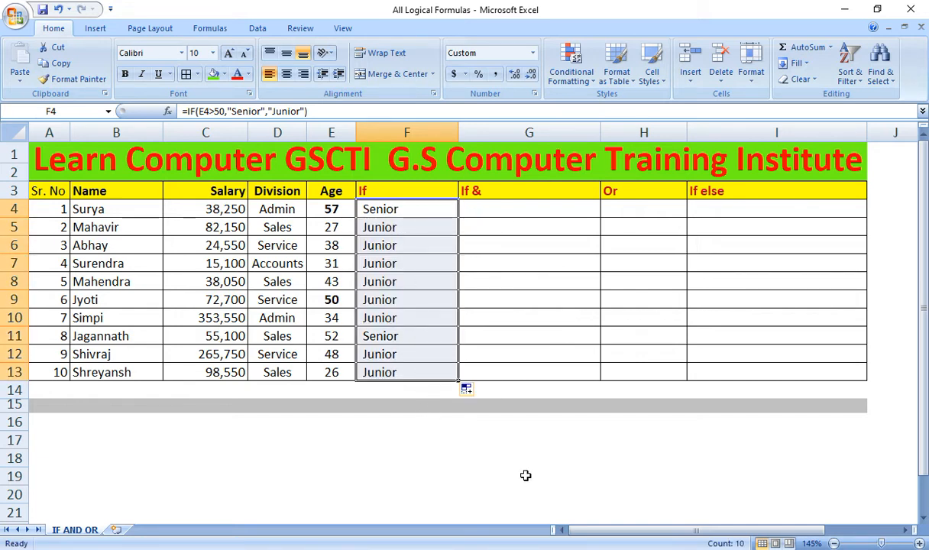
# Add a text-contains conditional formatting rule to F4:F13 for "Senior" with Light Red Fill with Dark Red Text
pyautogui.click(579, 83)
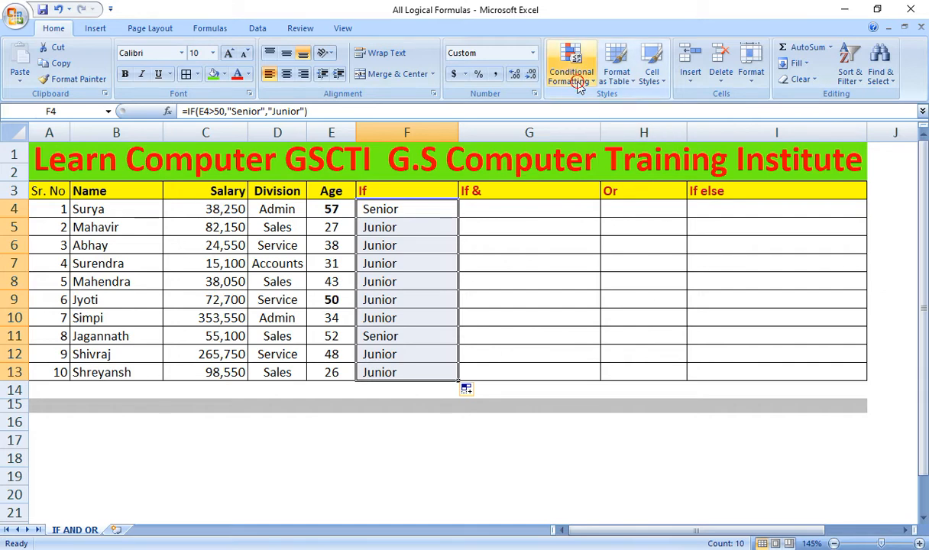
pyautogui.moveTo(647, 105)
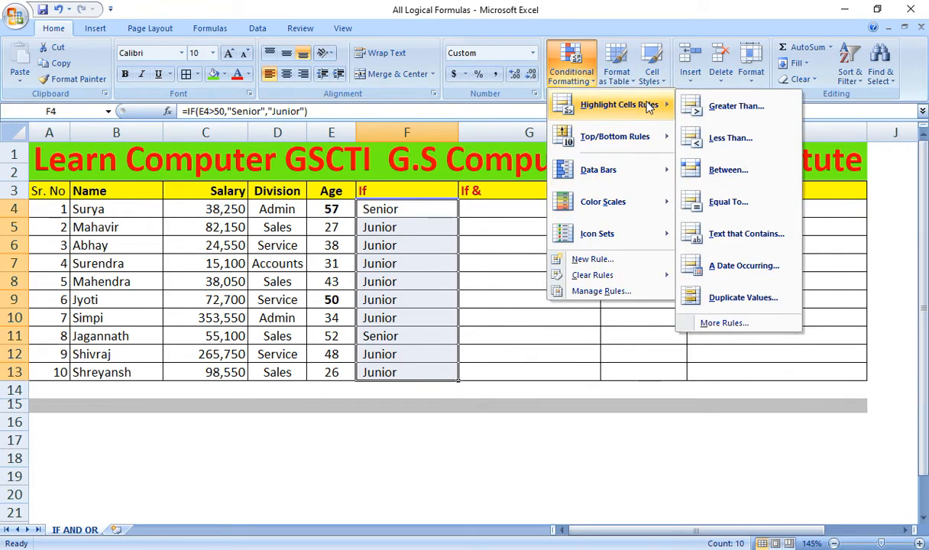
pyautogui.click(752, 240)
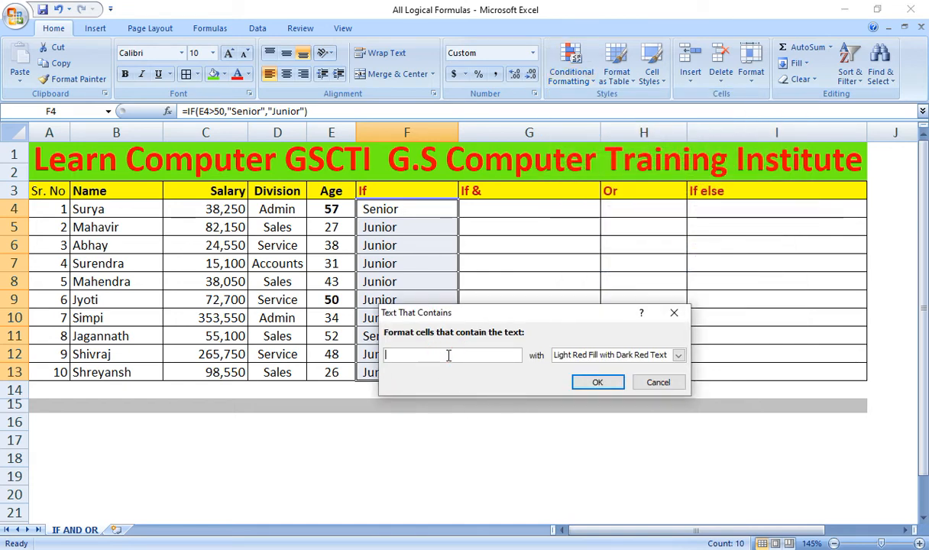
pyautogui.write('Sen')
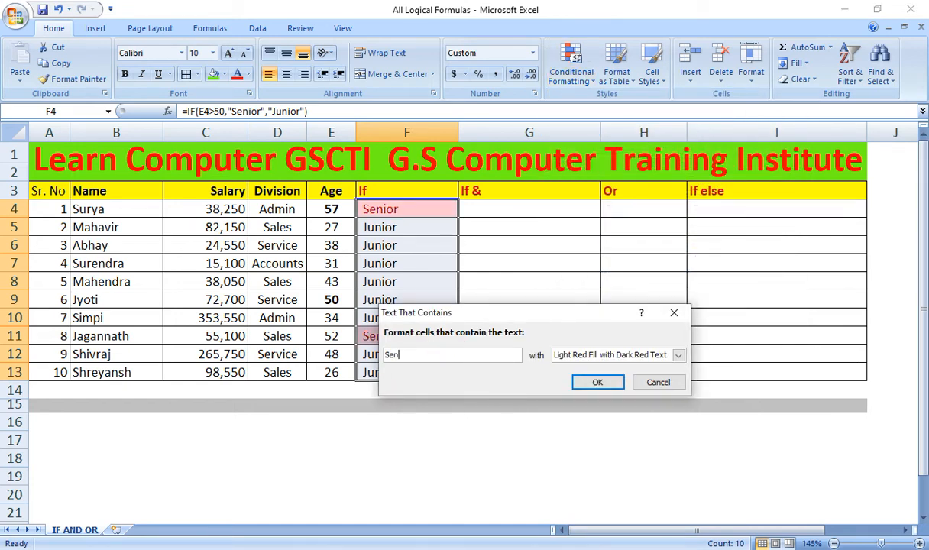
pyautogui.write('ior')
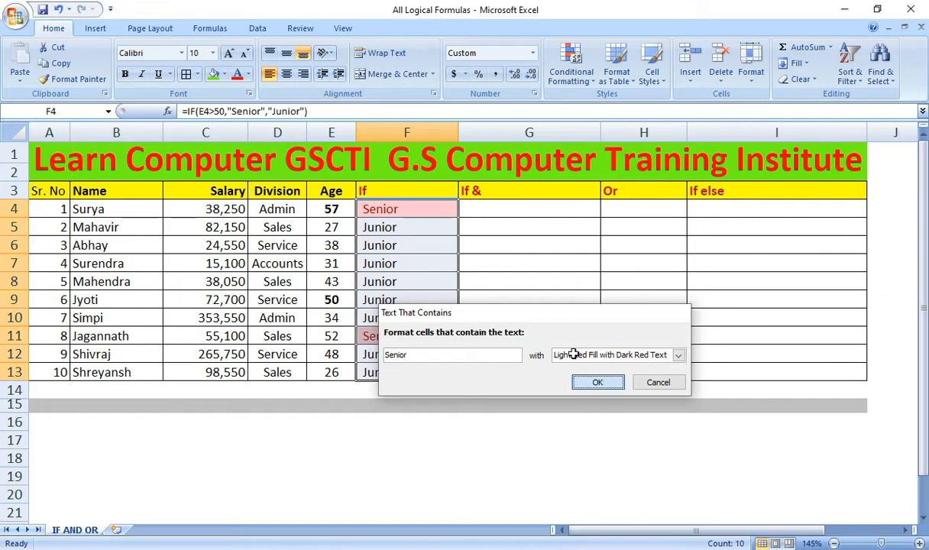
pyautogui.press('Return')
# Start an IF formula in G4 with the logical test AND(C4<50000,E4>40)
pyautogui.click(508, 210)
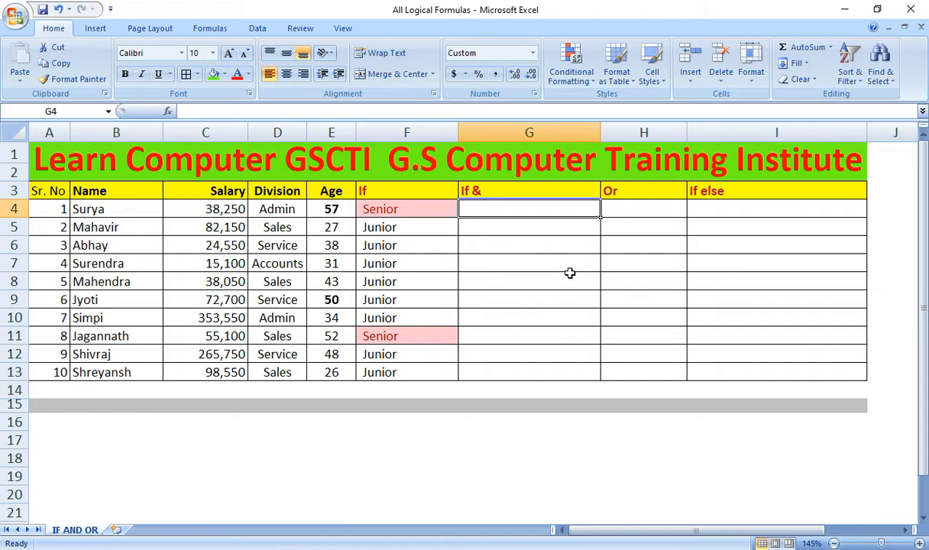
pyautogui.write('=if')
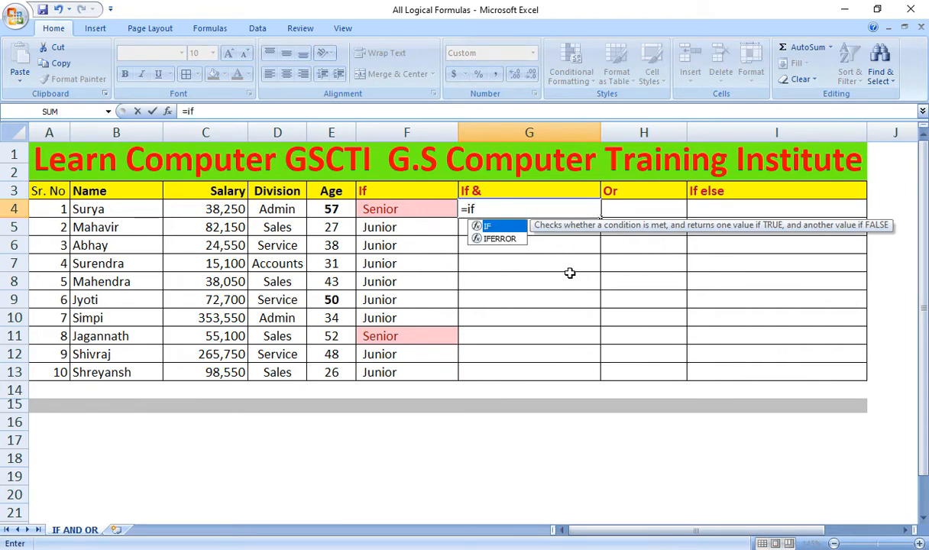
pyautogui.press('Tab')
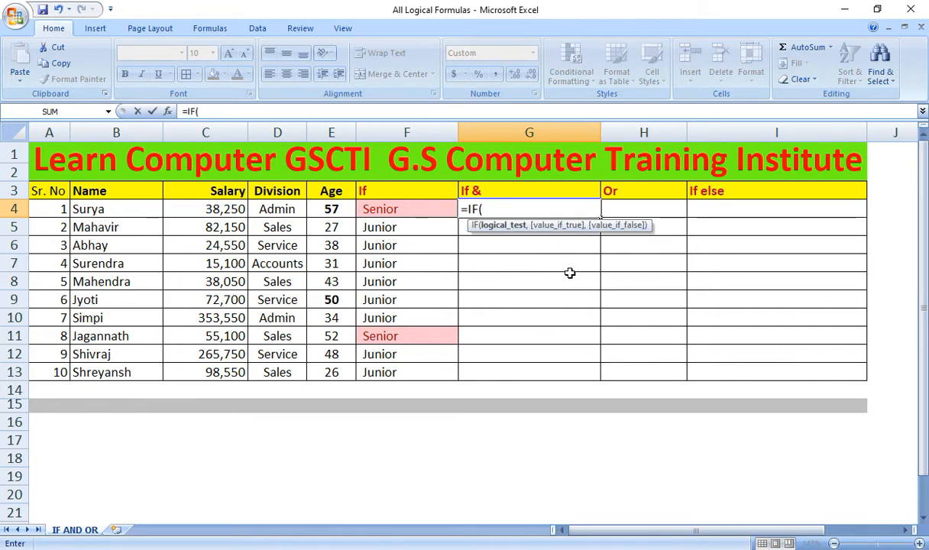
pyautogui.write('and')
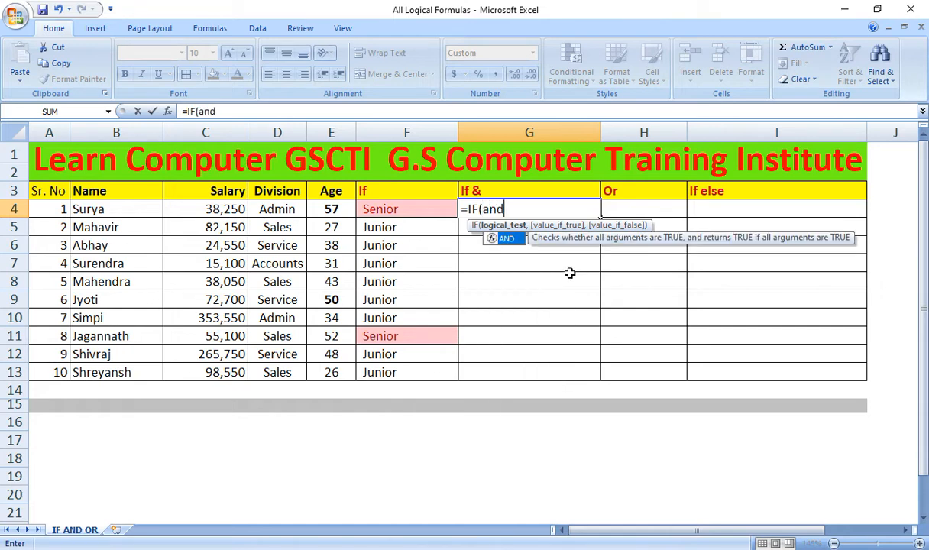
pyautogui.press('Tab')
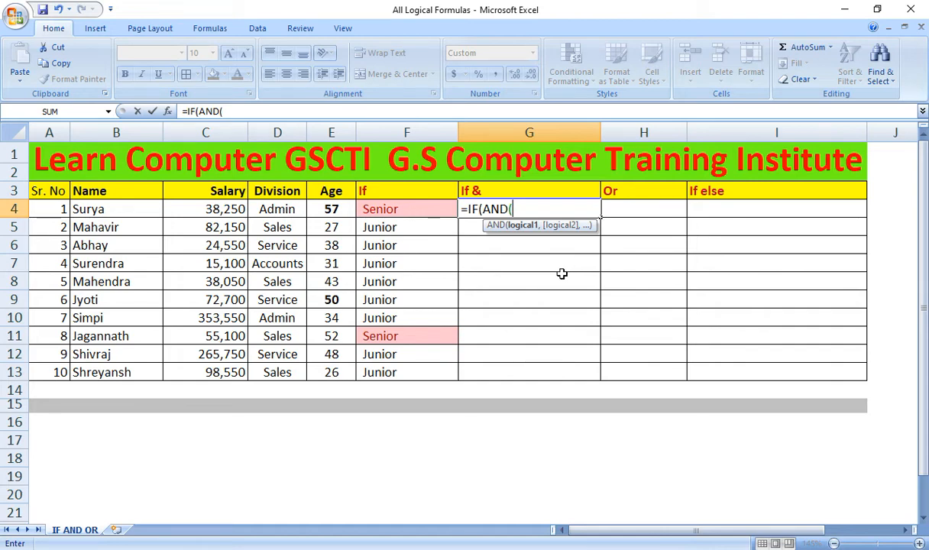
pyautogui.click(216, 200)
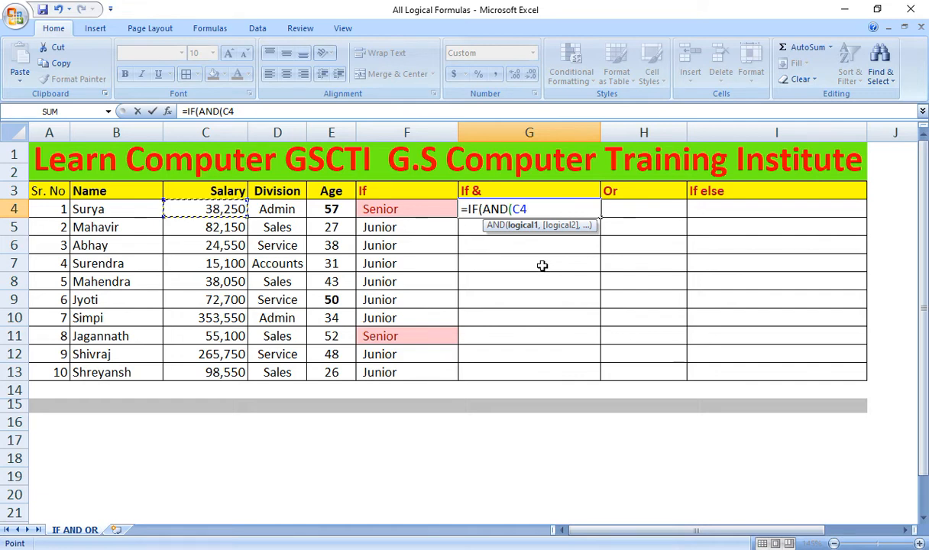
pyautogui.write('<50')
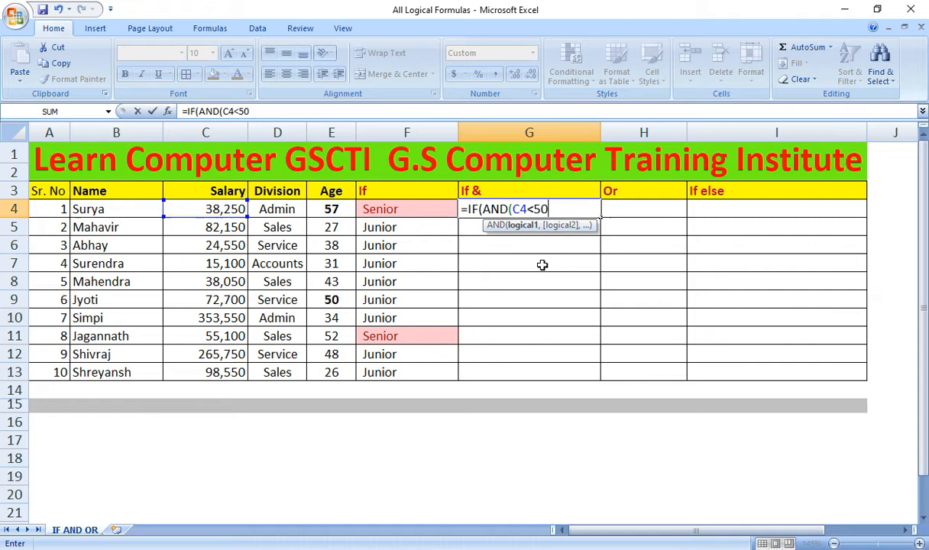
pyautogui.write('000,')
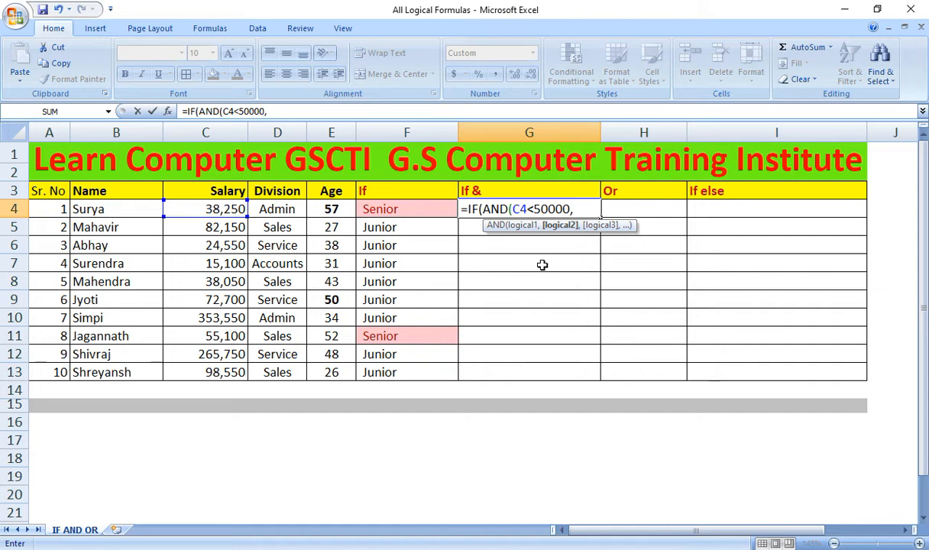
pyautogui.write('e4')
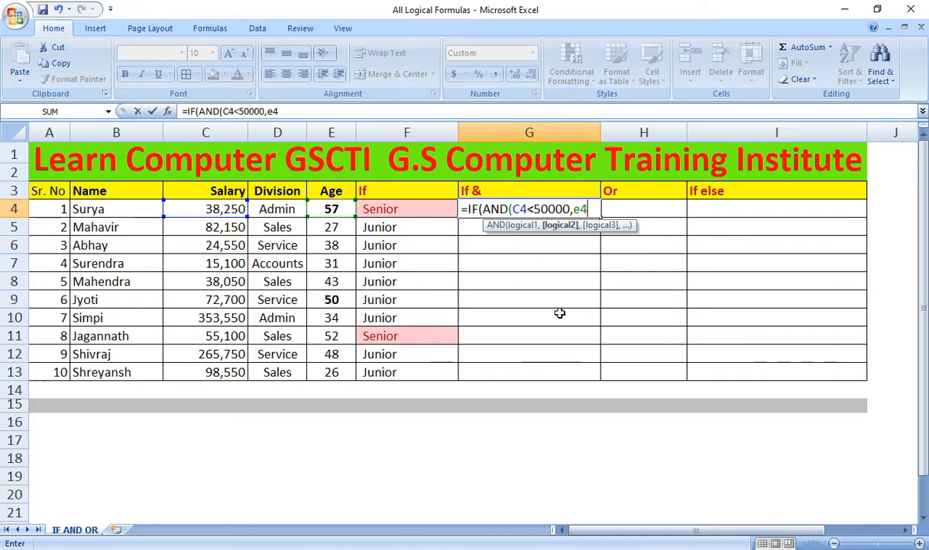
pyautogui.write('>40')
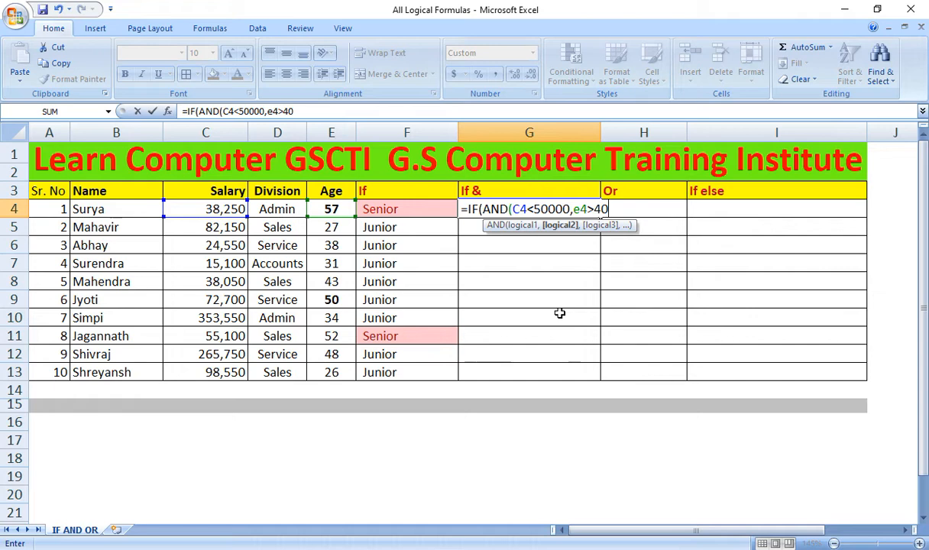
pyautogui.write('),')
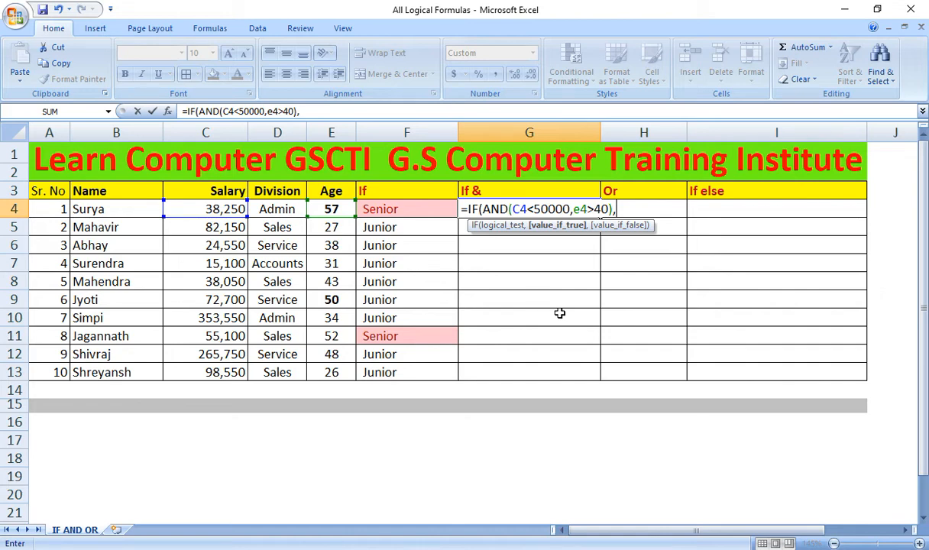
# Complete the G4 formula with "Eligible For The Post" if true and "Ineligible" if false, and fill it down through G13
pyautogui.write('"Eligible')
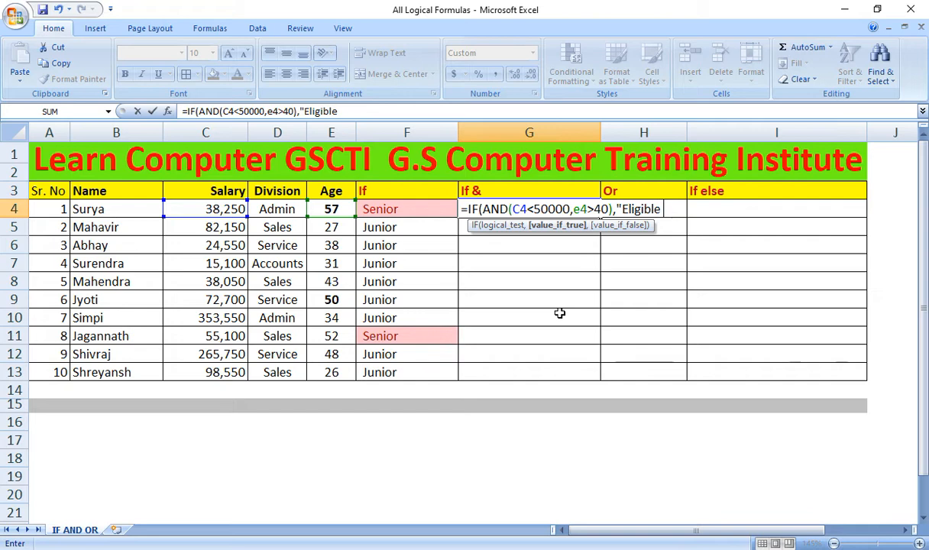
pyautogui.write(' For The Post')
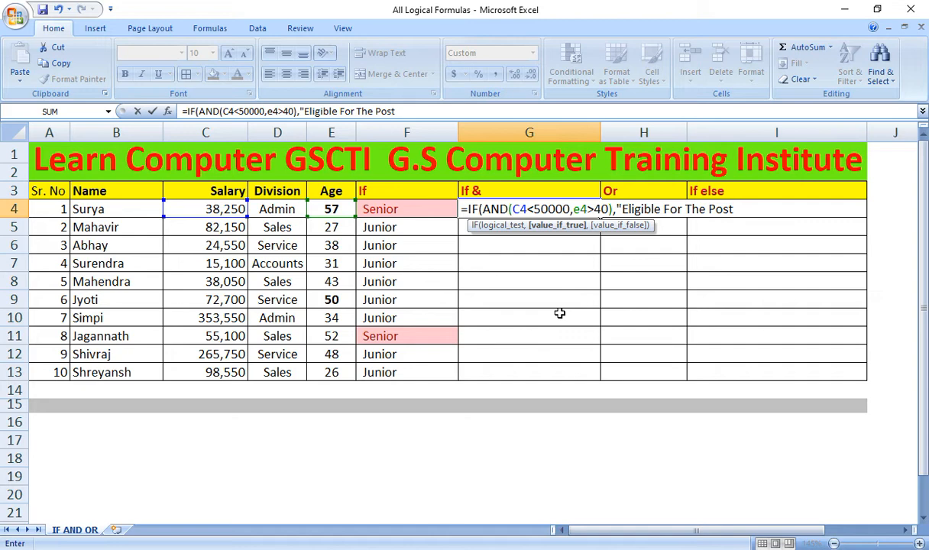
pyautogui.write('",')
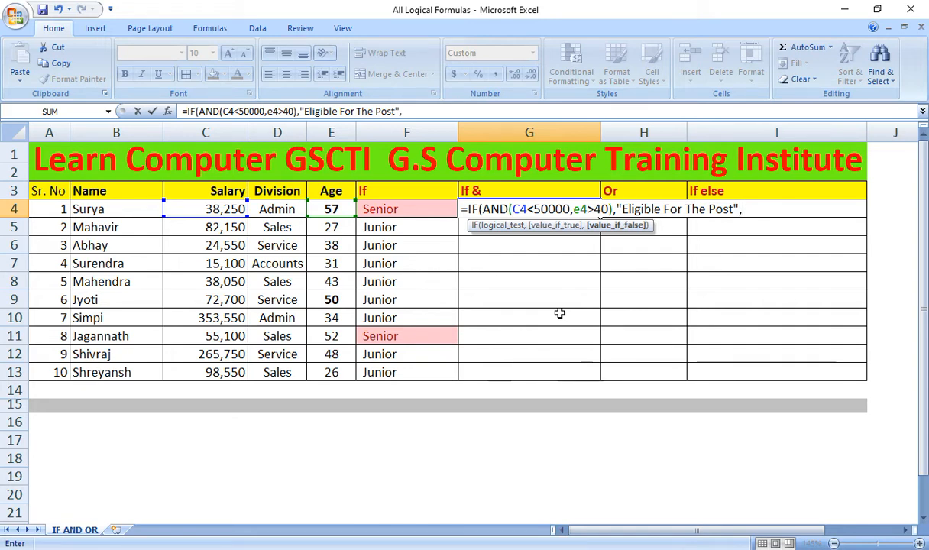
pyautogui.write('"Ine')
pyautogui.write('ligib')
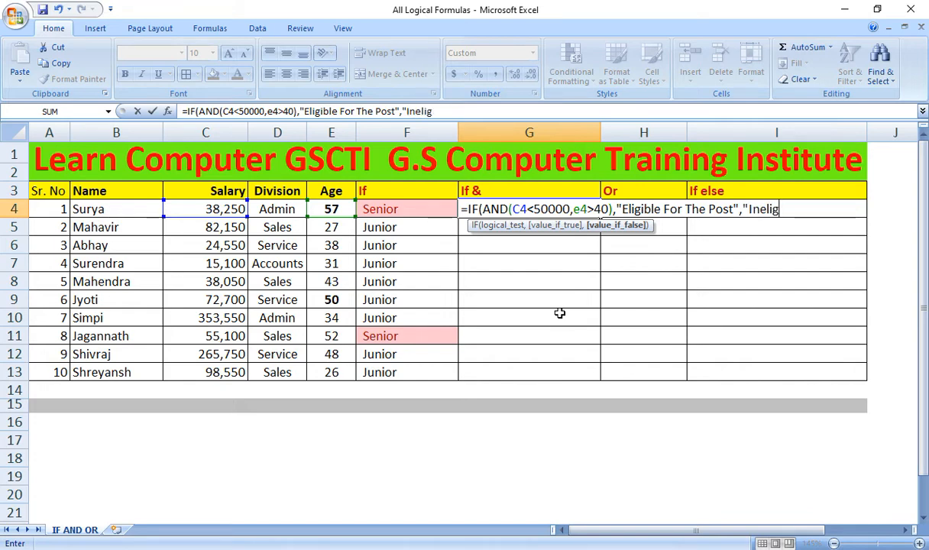
pyautogui.write('ler')
pyautogui.press('BackSpace')
pyautogui.write('"')
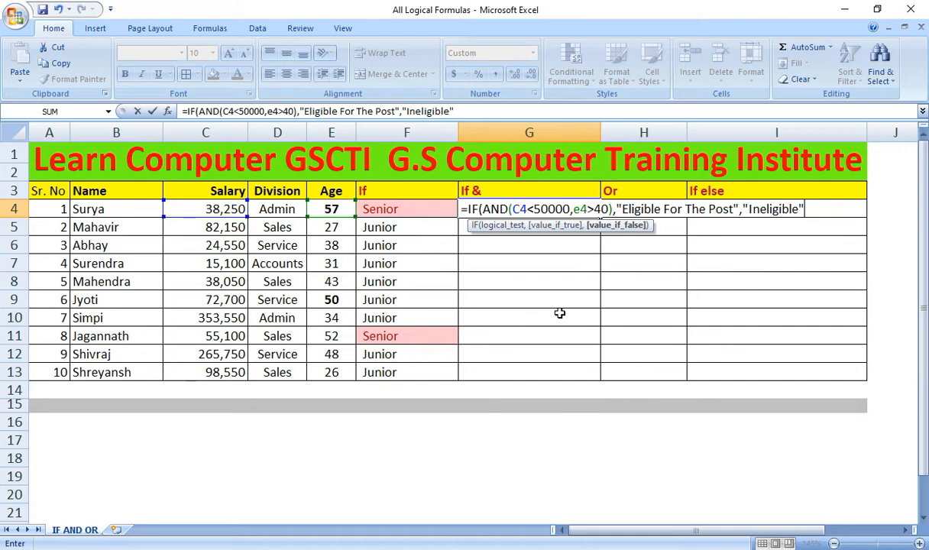
pyautogui.write(')')
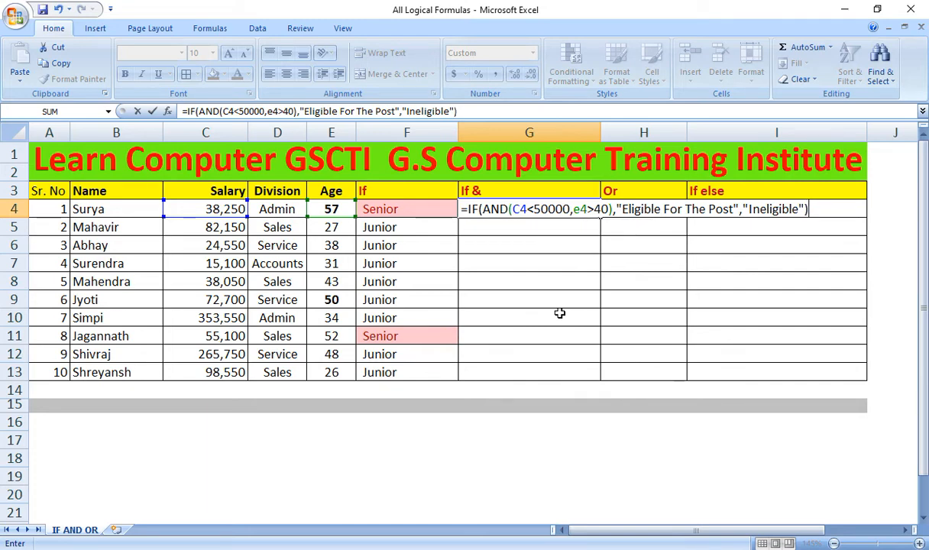
pyautogui.press('Return')
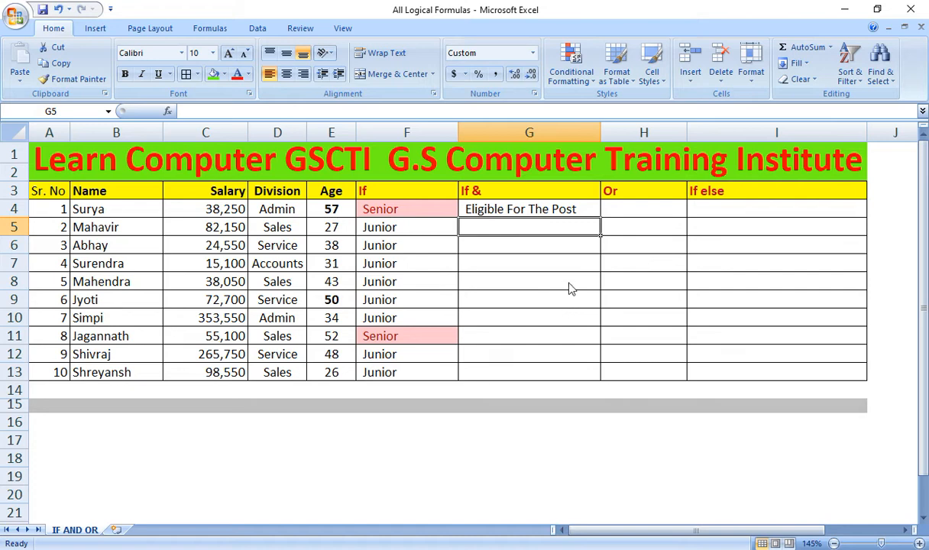
pyautogui.click(539, 209)
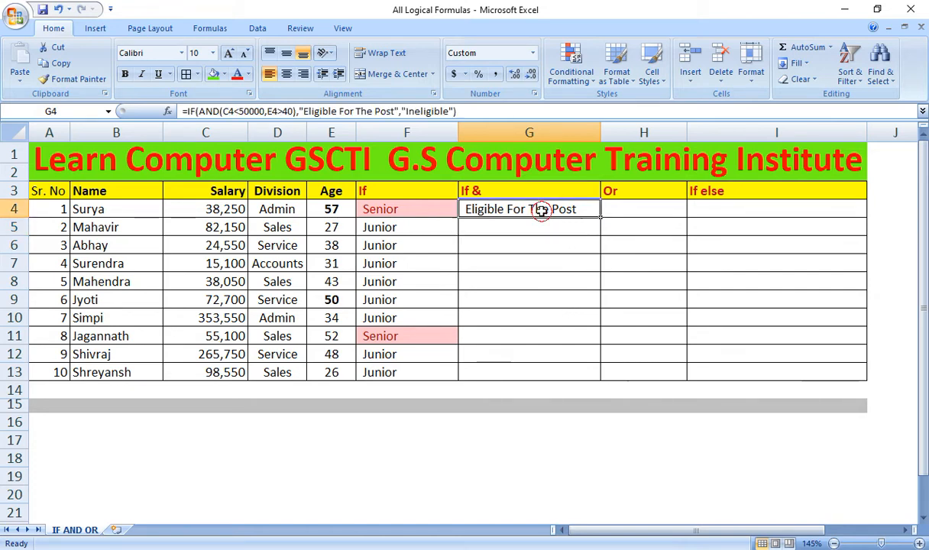
pyautogui.doubleClick(601, 219)
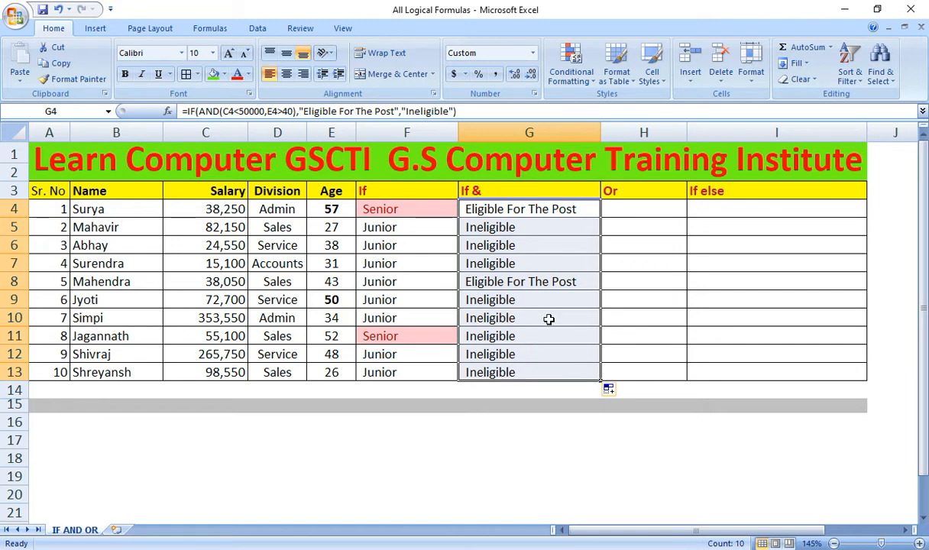
# Start an OR formula in H4 with the first condition D4="Admin"
pyautogui.click(624, 214)
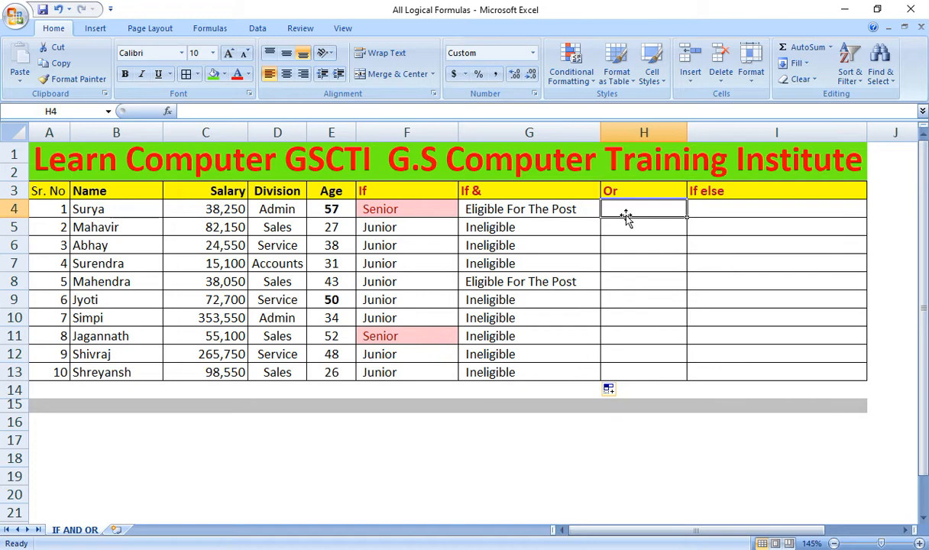
pyautogui.write('=')
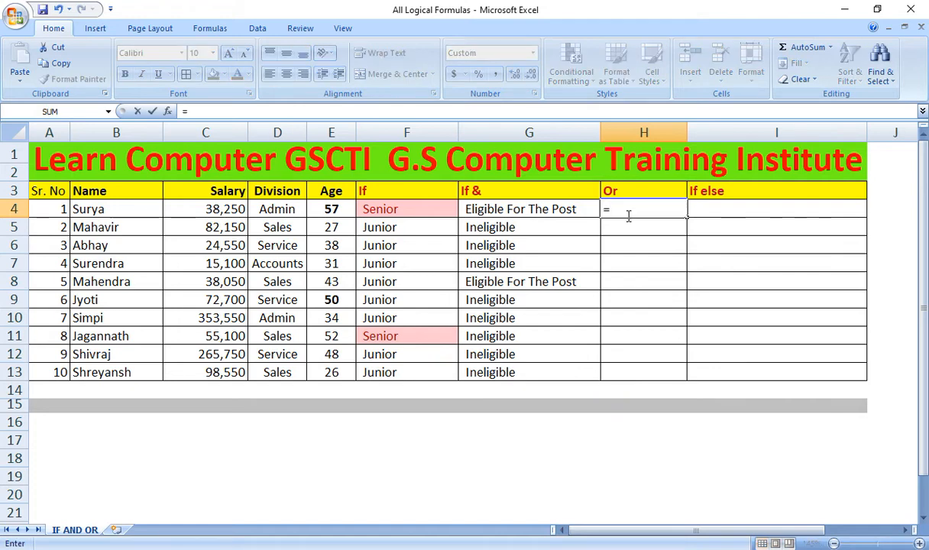
pyautogui.write('or')
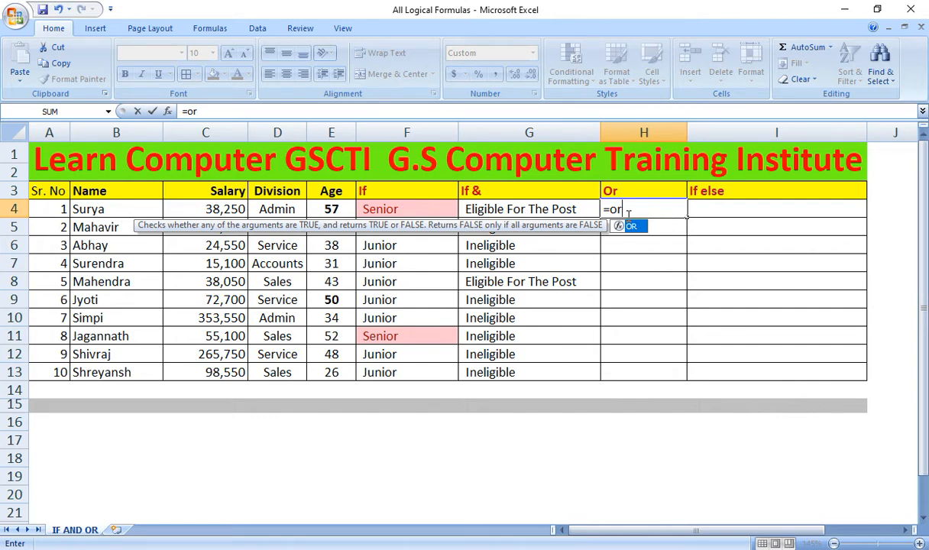
pyautogui.press('Tab')
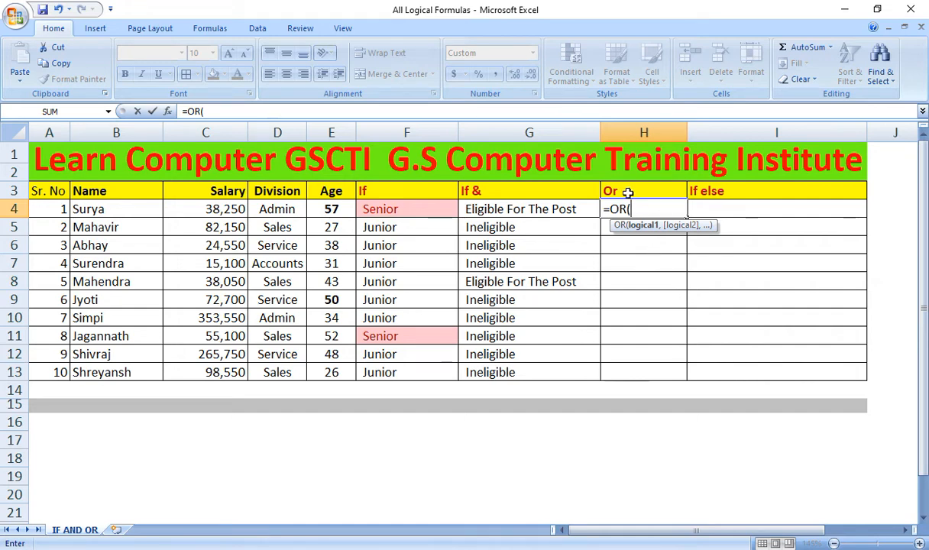
pyautogui.click(280, 210)
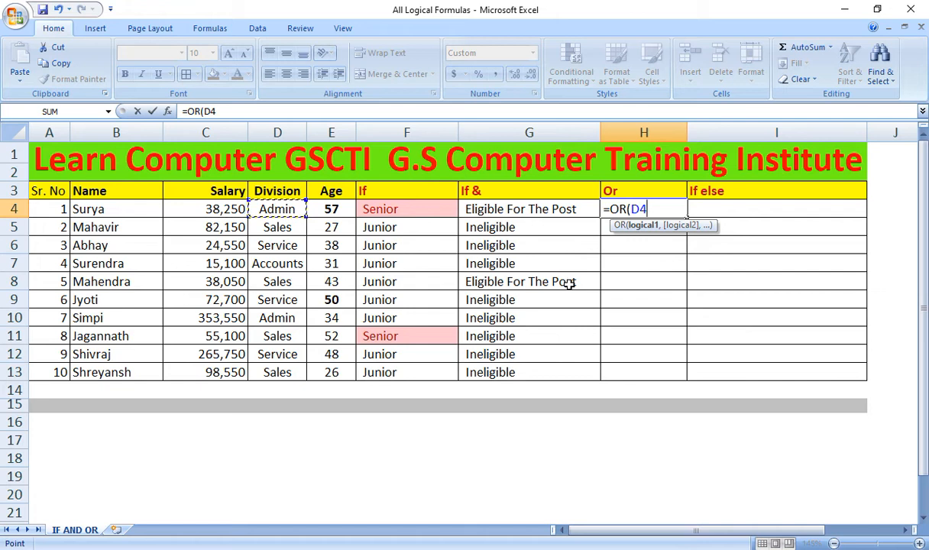
pyautogui.write('=')
pyautogui.click(849, 540)
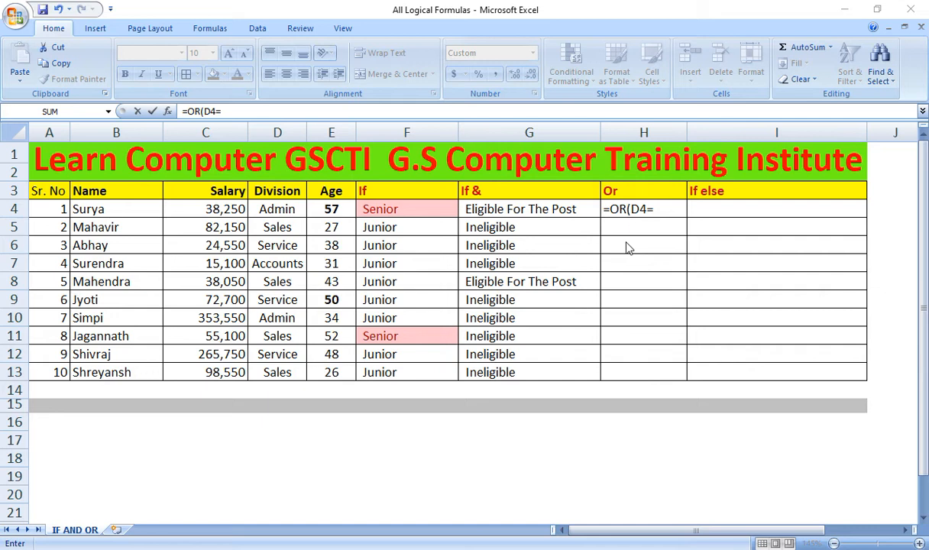
pyautogui.click(669, 209)
pyautogui.write('"')
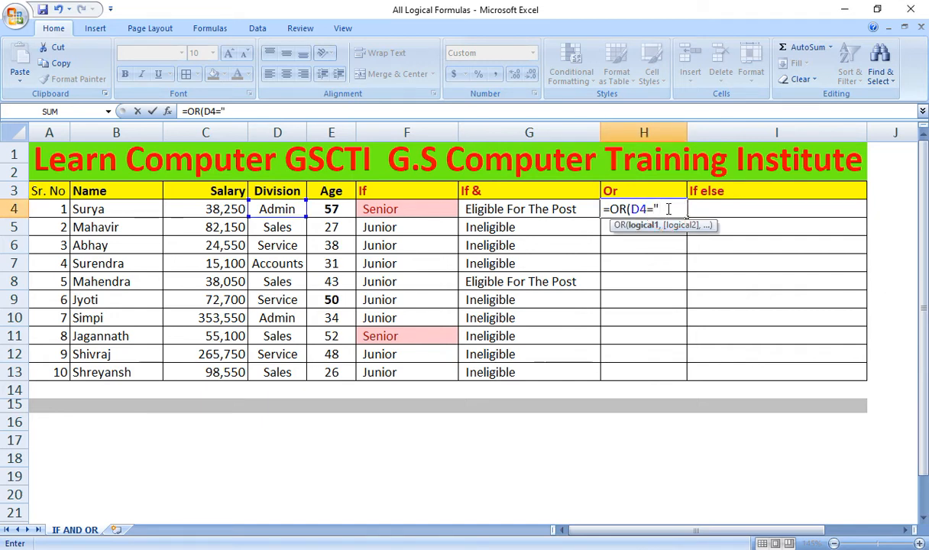
pyautogui.write('Admin')
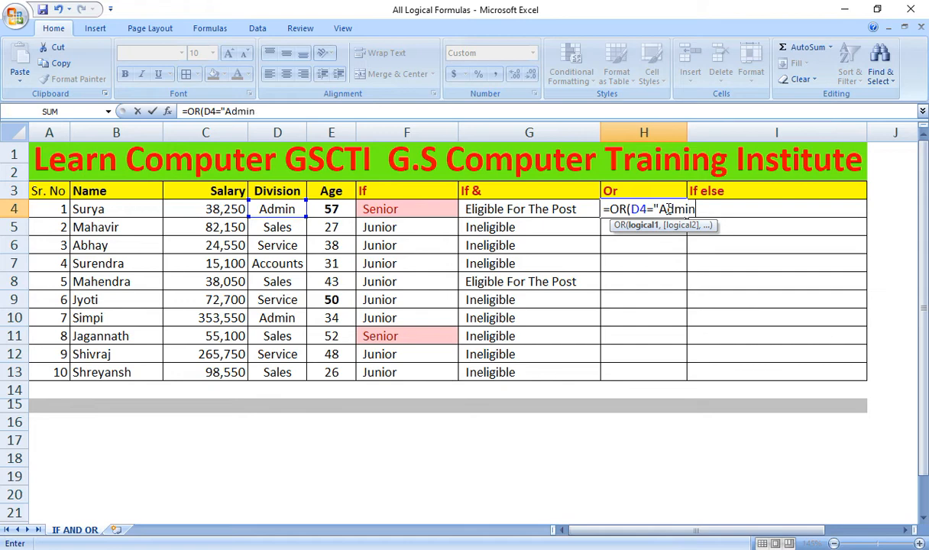
# Complete the OR formula in H4 with the second condition D4="Sales" and fill it down through H13
pyautogui.write('",d4')
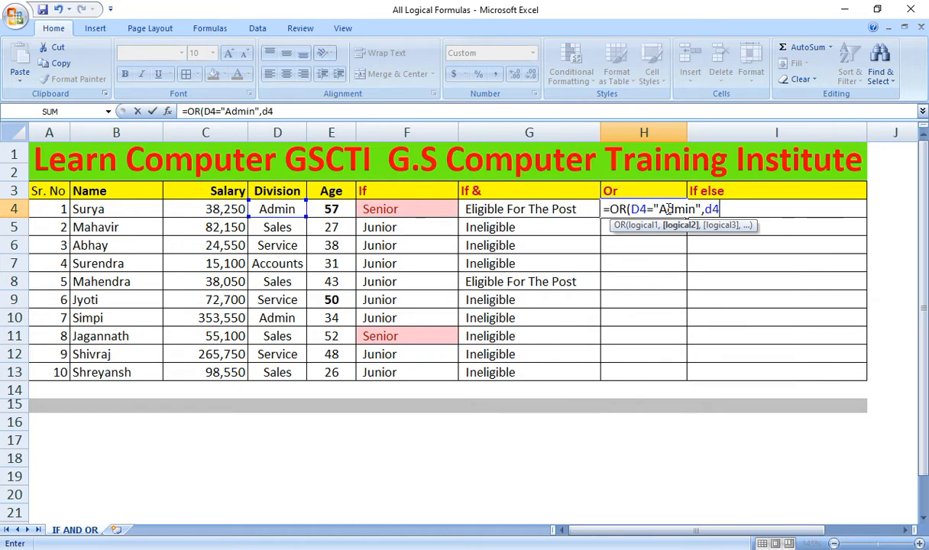
pyautogui.write('="Sales')
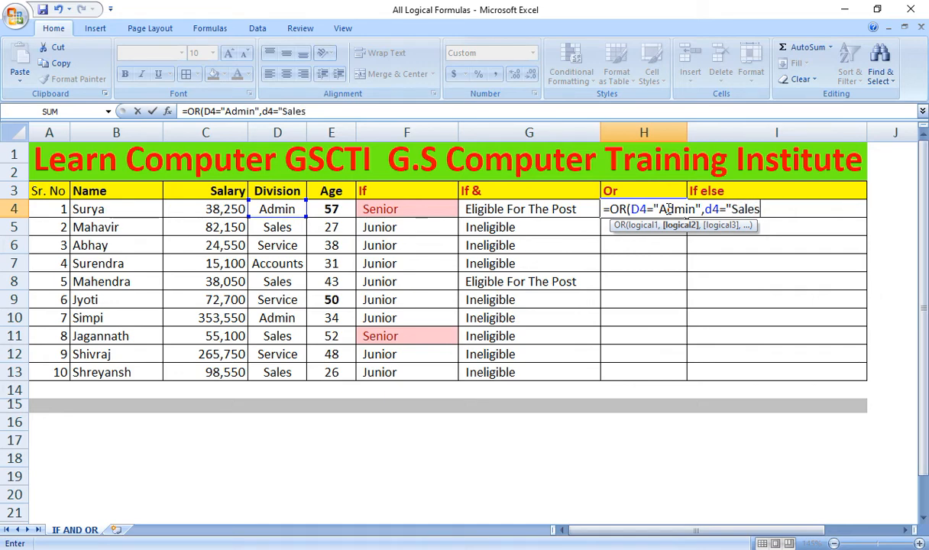
pyautogui.write('")')
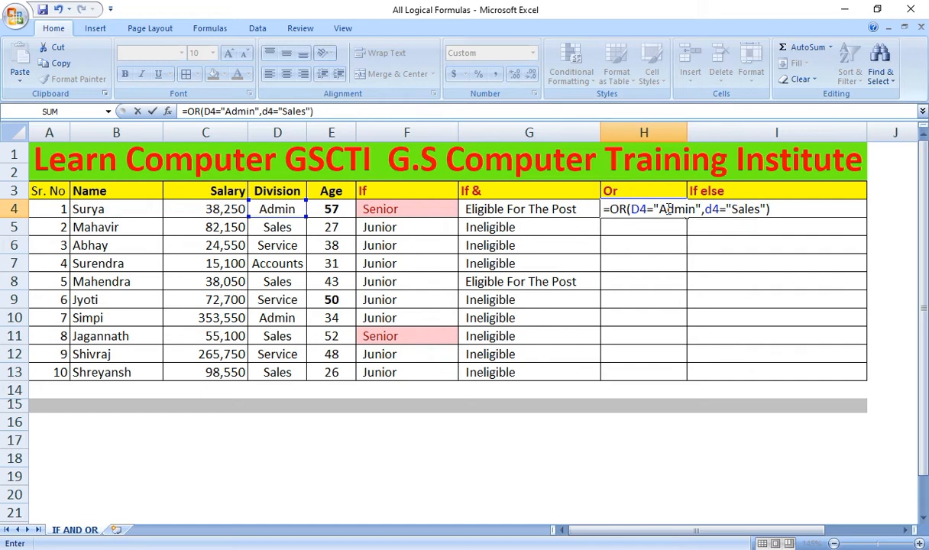
pyautogui.press('Return')
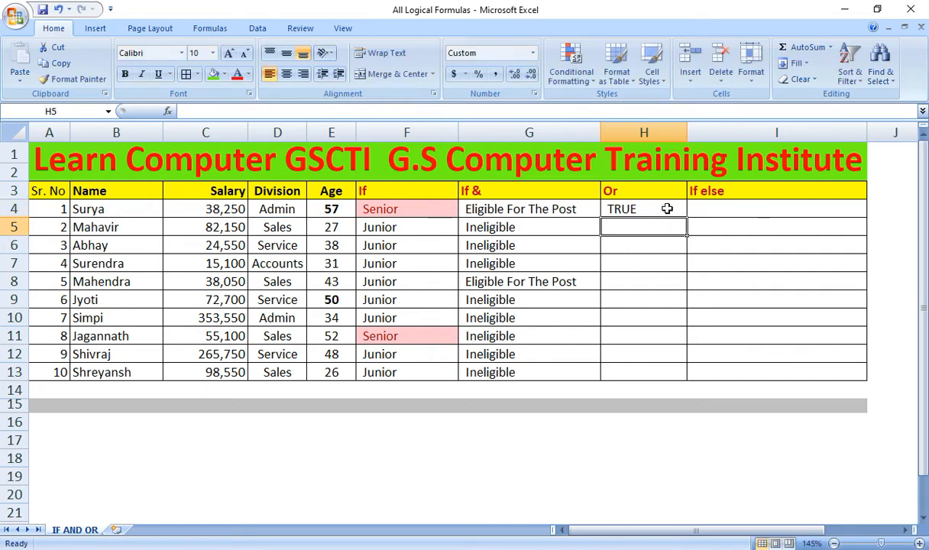
pyautogui.click(667, 208)
pyautogui.doubleClick(686, 217)
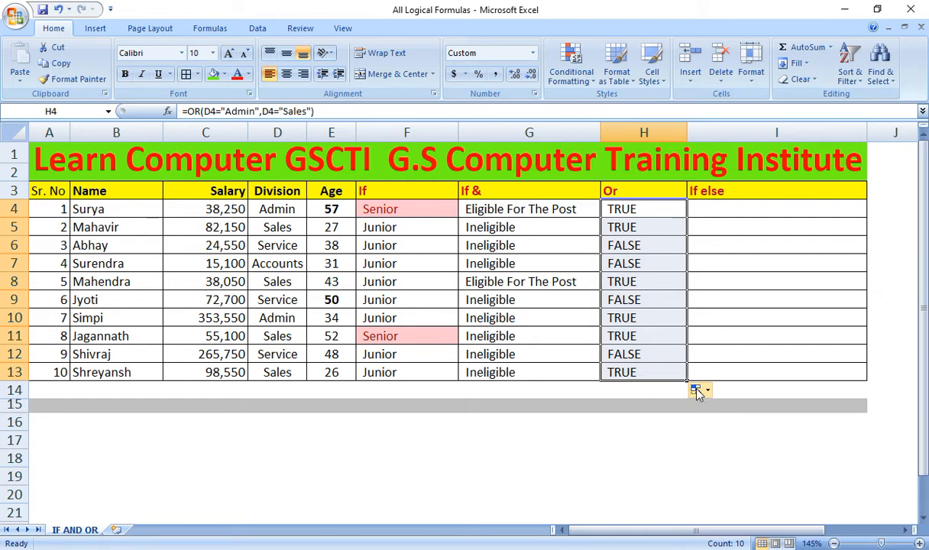
# Highlight the cells in H4:H13 containing the text "True" with Light Red Fill with Dark Red Text
pyautogui.click(569, 82)
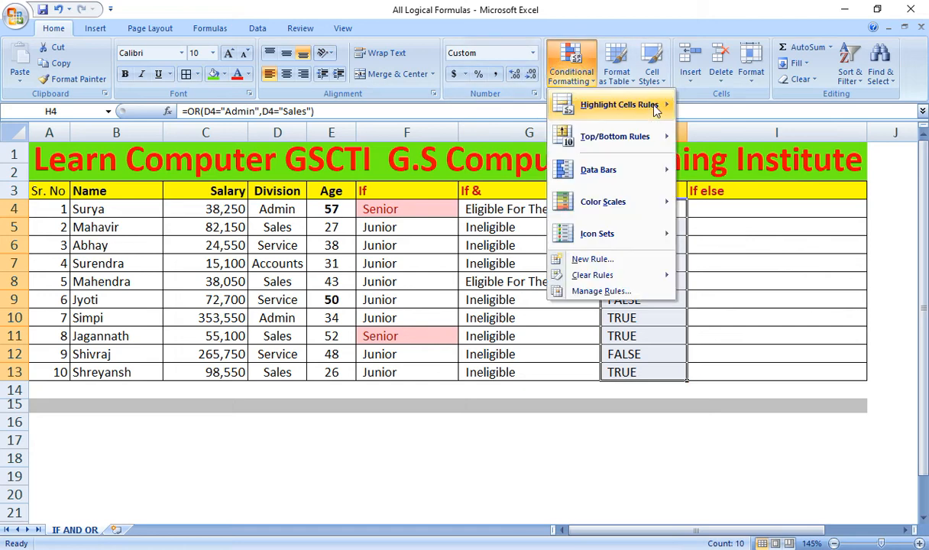
pyautogui.moveTo(642, 105)
pyautogui.click(746, 235)
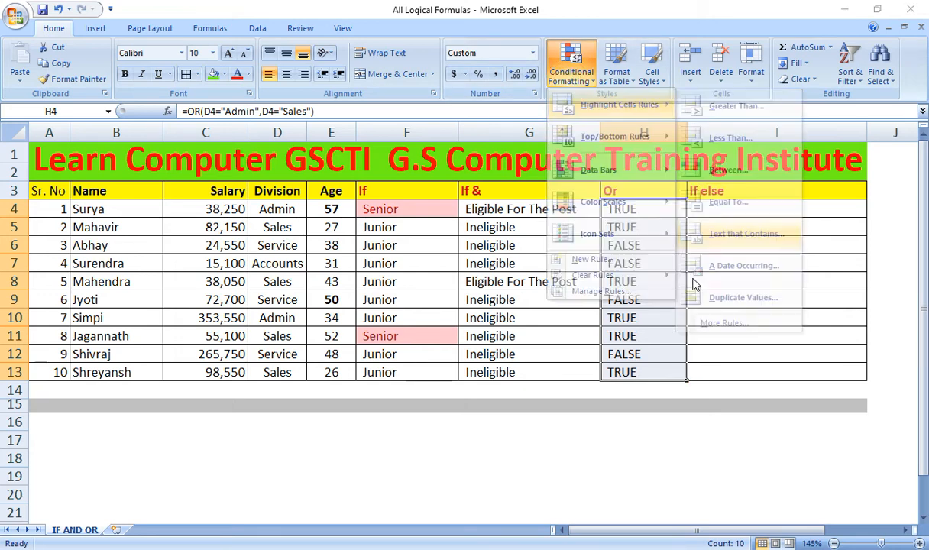
pyautogui.write('True')
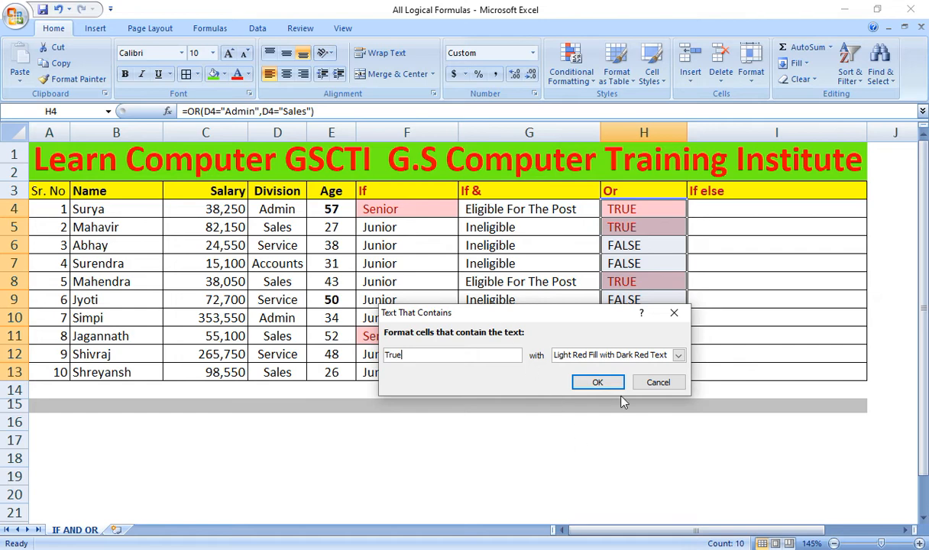
pyautogui.click(597, 382)
pyautogui.click(743, 302)
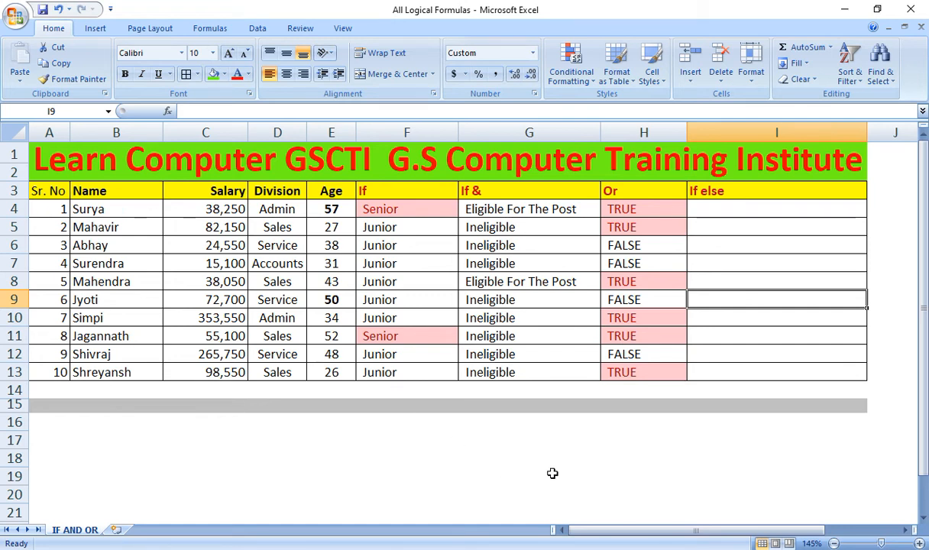
# Start an IF formula in I4 with the logical test C4<=20000 and "Low" as the value if true
pyautogui.click(731, 212)
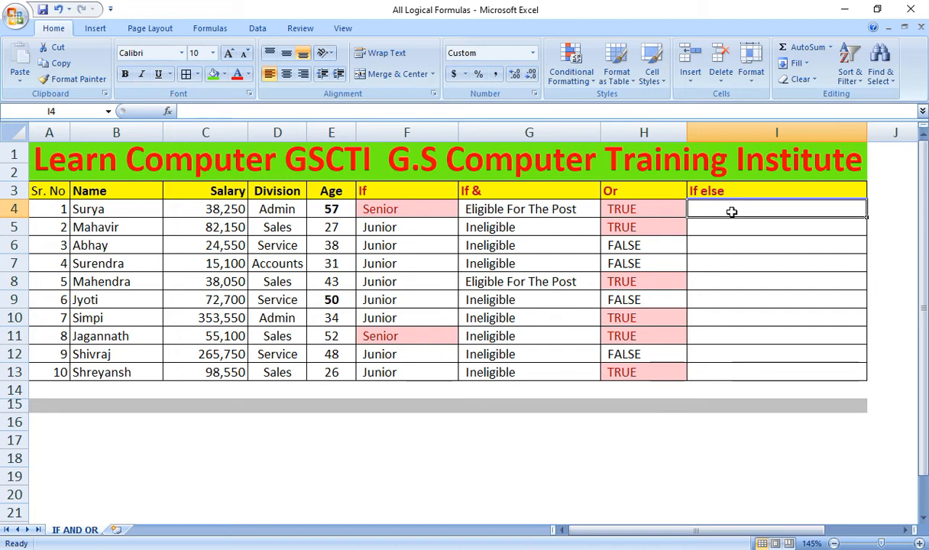
pyautogui.write('=')
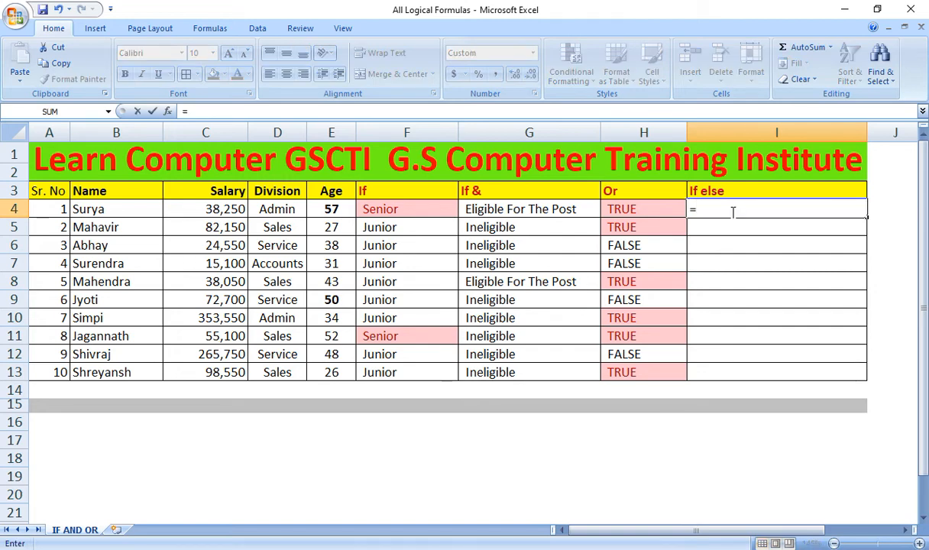
pyautogui.write('if')
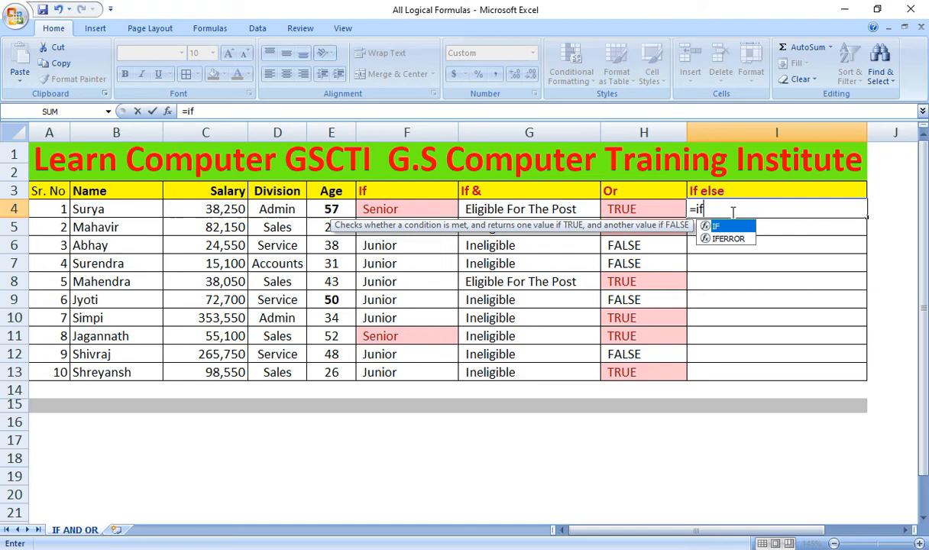
pyautogui.press('Tab')
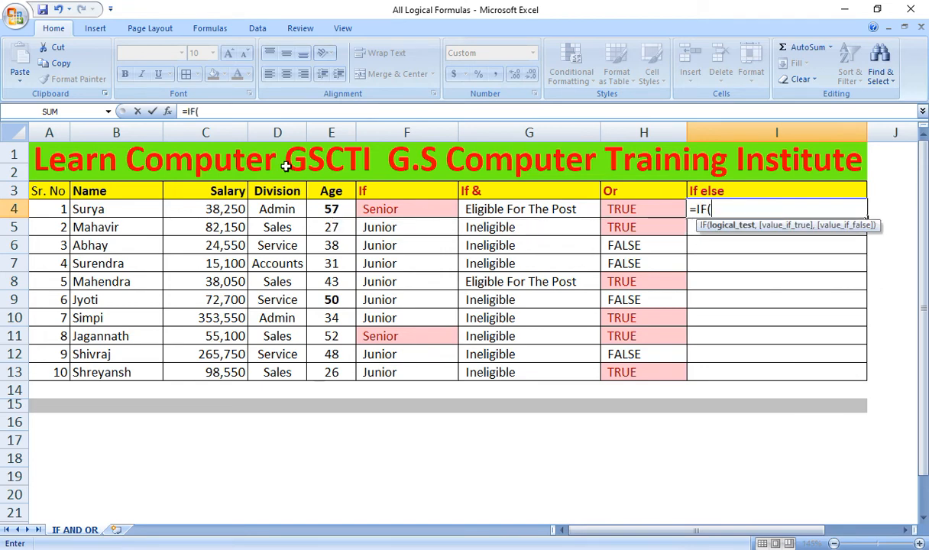
pyautogui.click(212, 205)
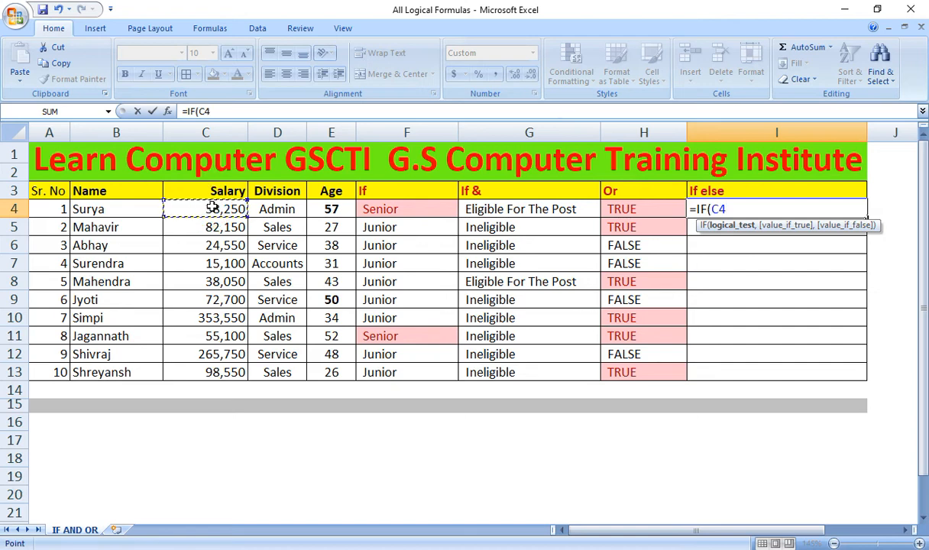
pyautogui.write('<')
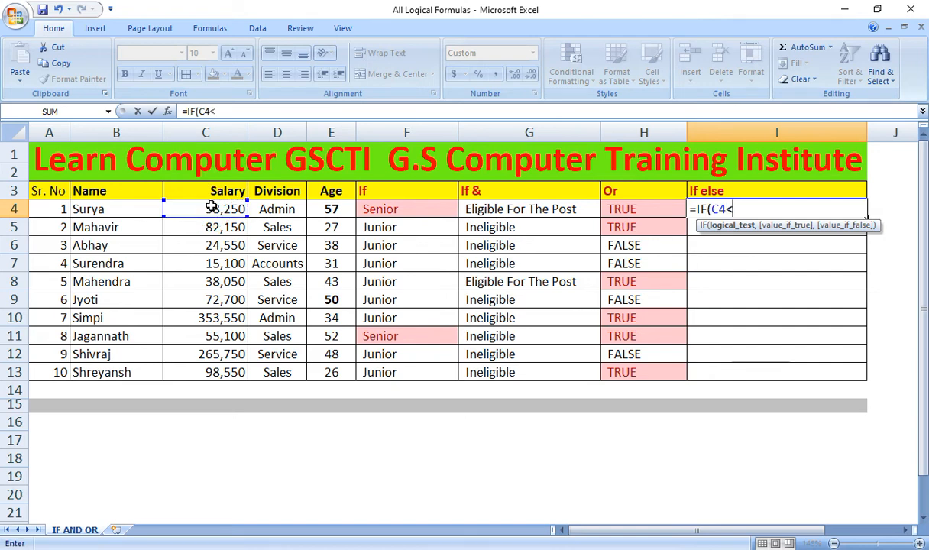
pyautogui.write('=20000')
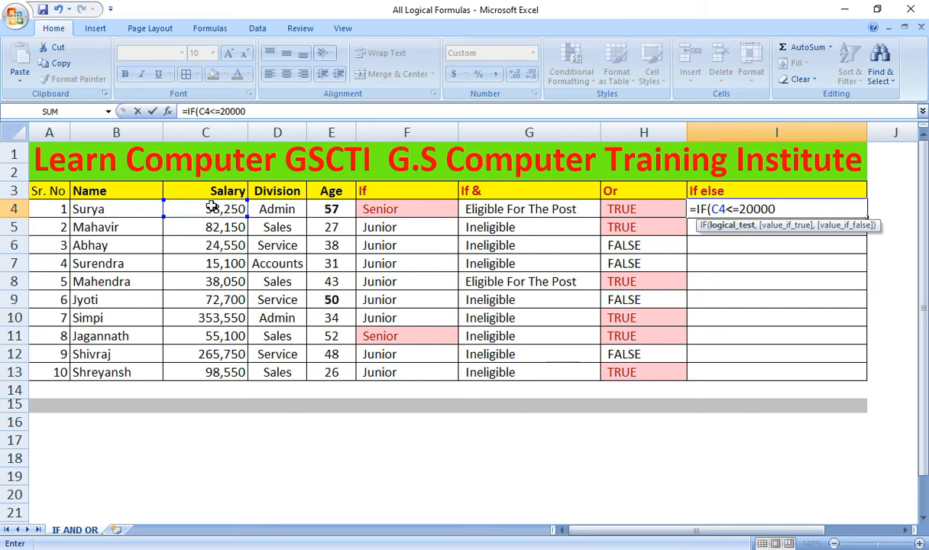
pyautogui.write(',')
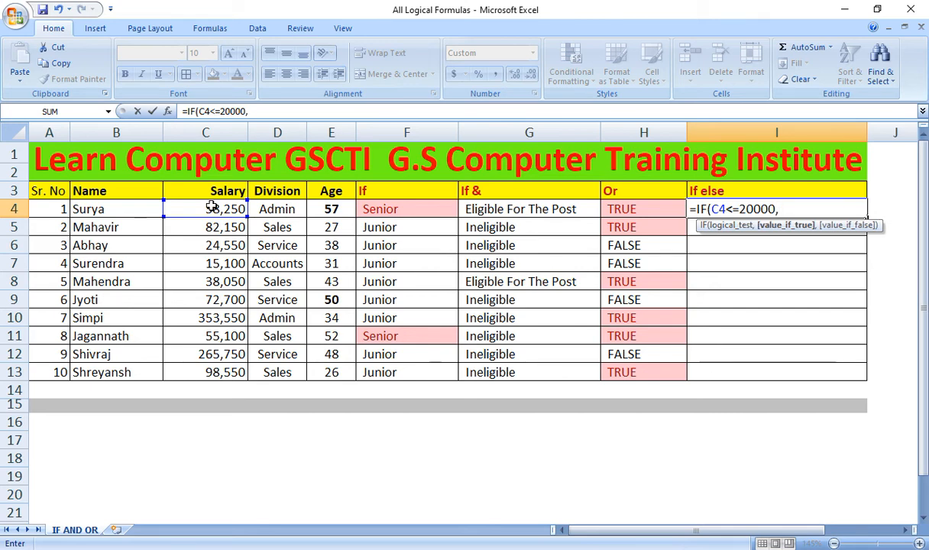
pyautogui.write('"L')
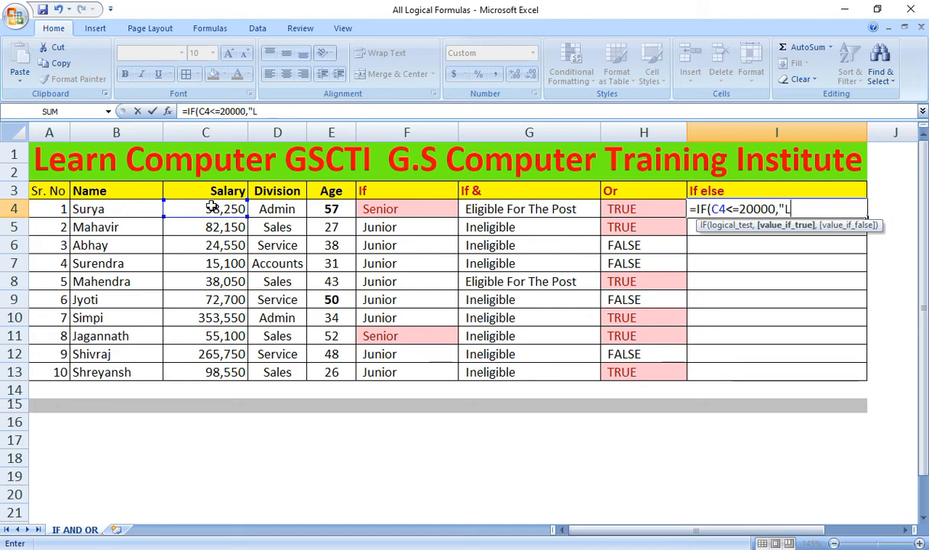
pyautogui.write('ow"')
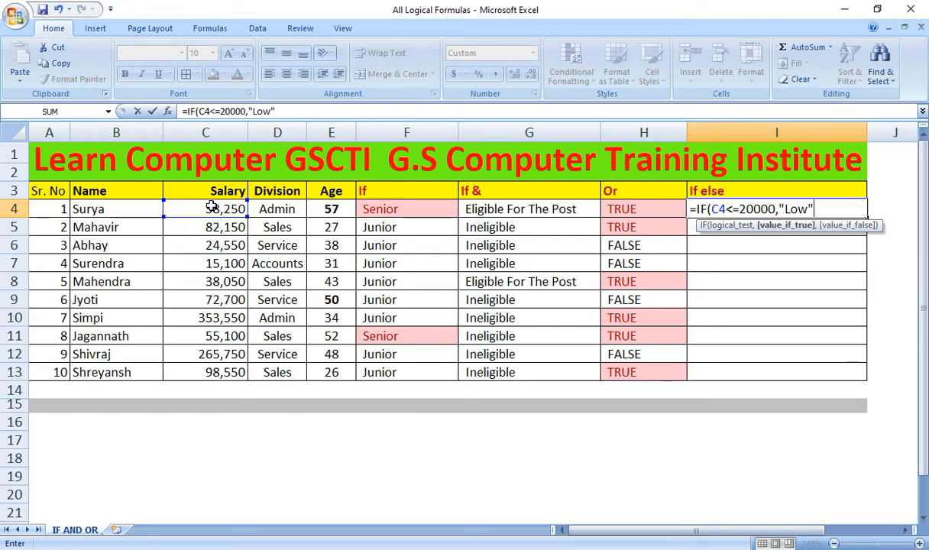
# Nest a second IF as the I4 formula's false value, testing C4<=6000 with "Medium" as its true value
pyautogui.write(',if')
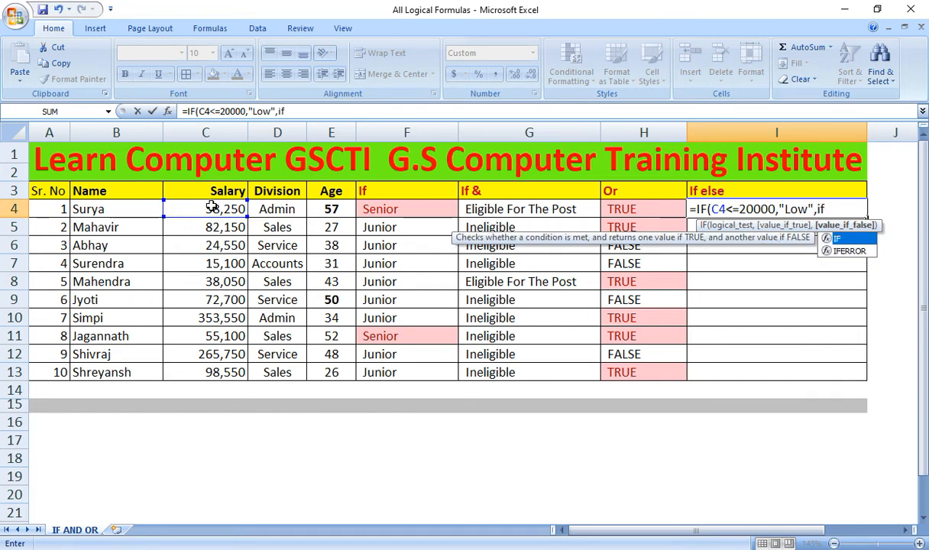
pyautogui.press('Tab')
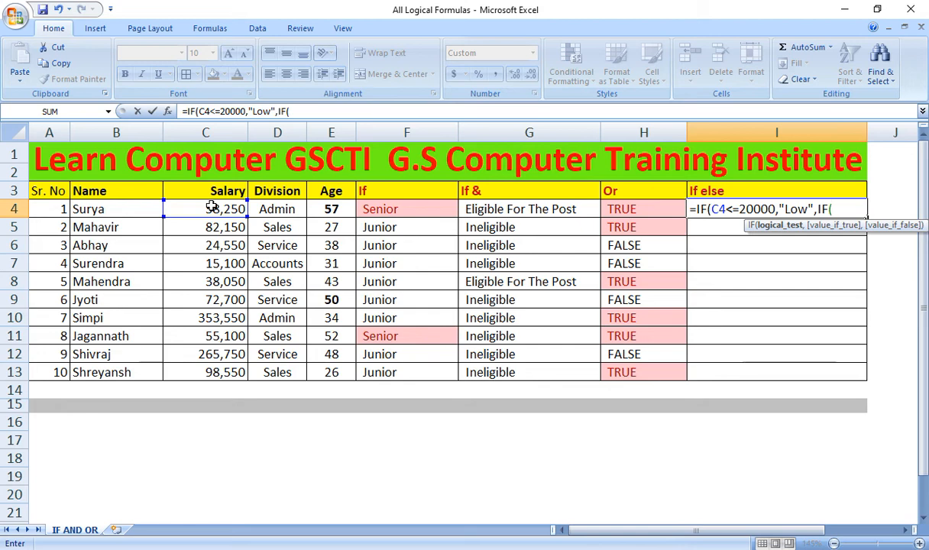
pyautogui.click(217, 208)
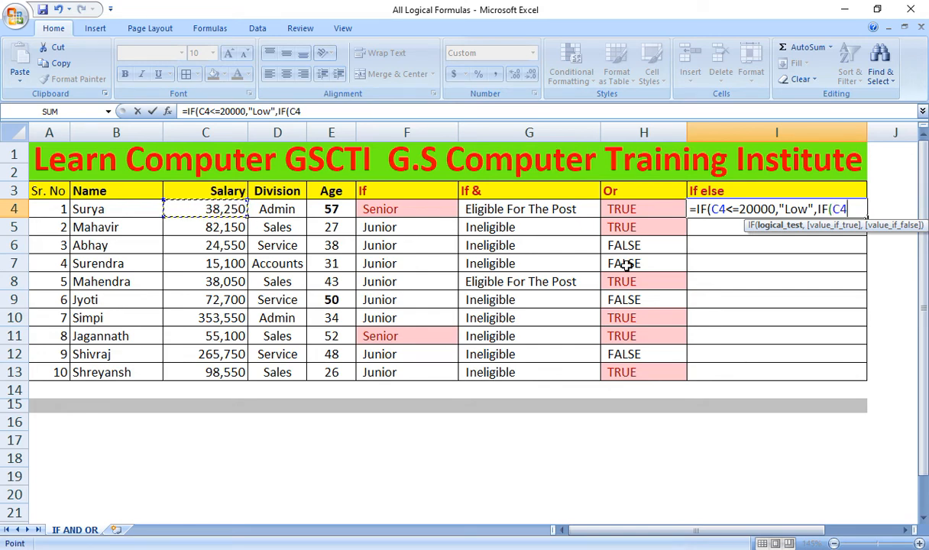
pyautogui.write('<')
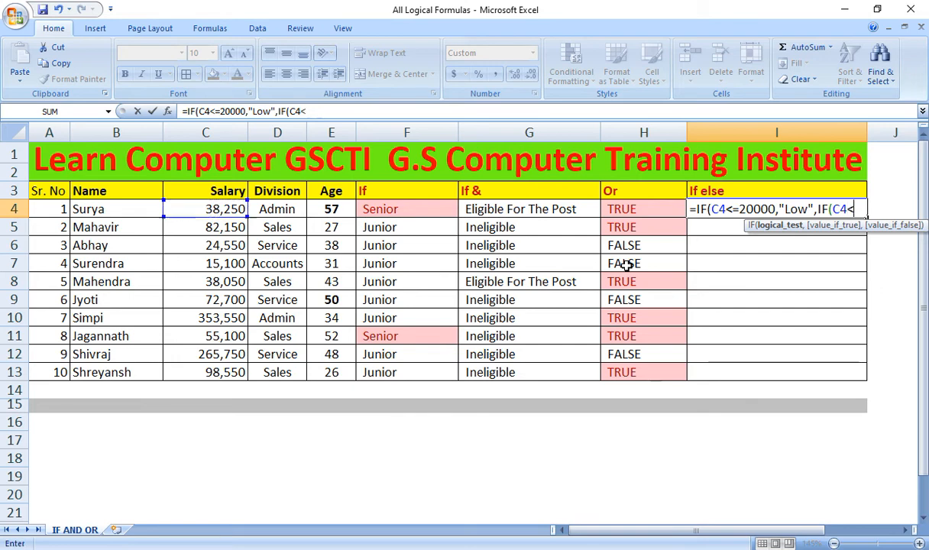
pyautogui.write('=6000')
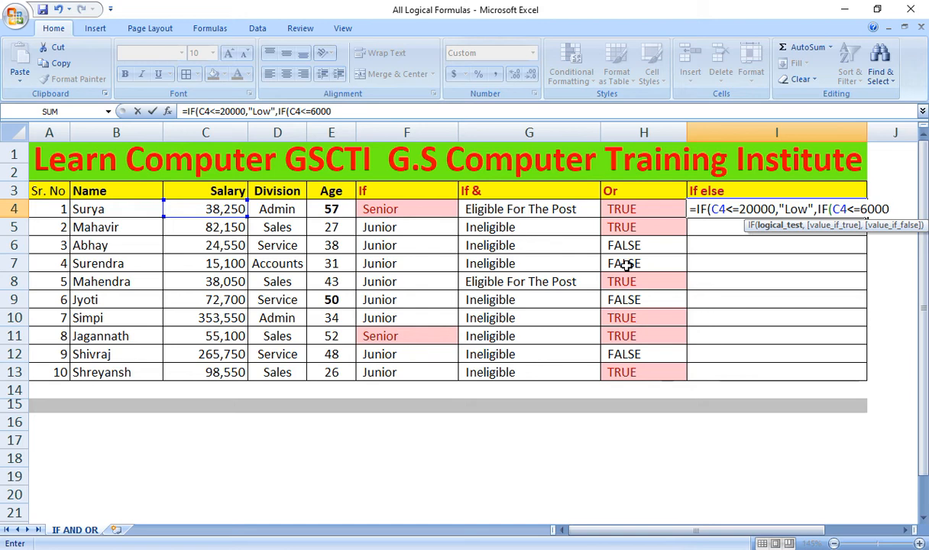
pyautogui.write(',"')
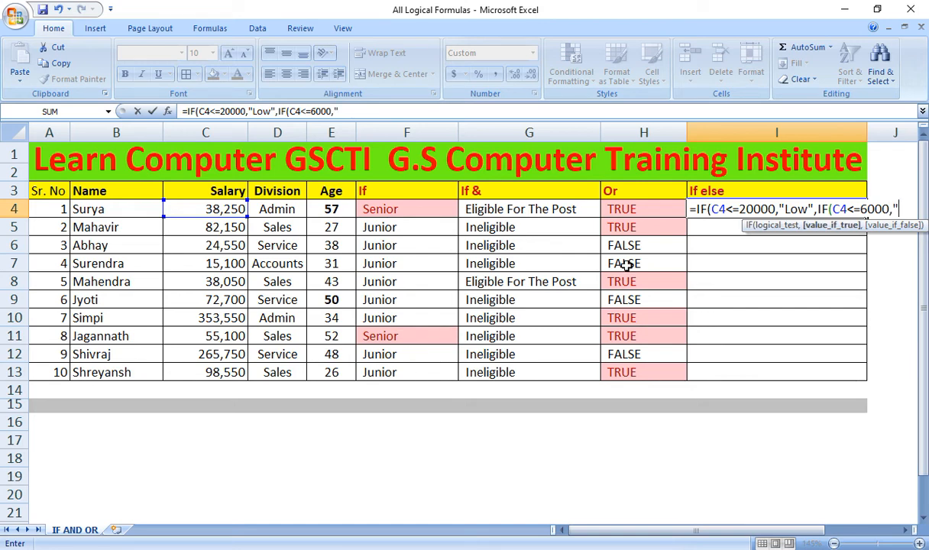
pyautogui.write('Medium')
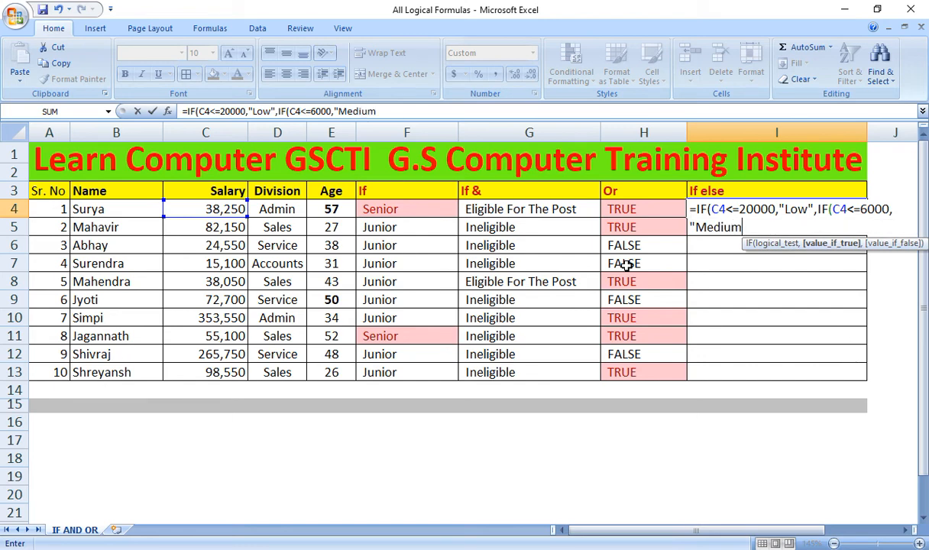
# Complete the nested I4 formula with "High" as the final false value and fill it down through I13
pyautogui.write('"')
pyautogui.write(',"')
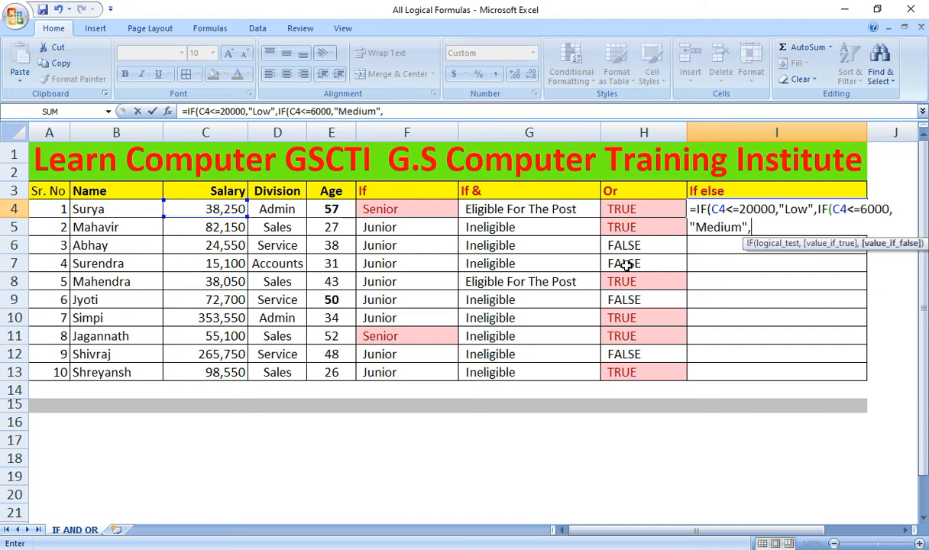
pyautogui.write('High"')
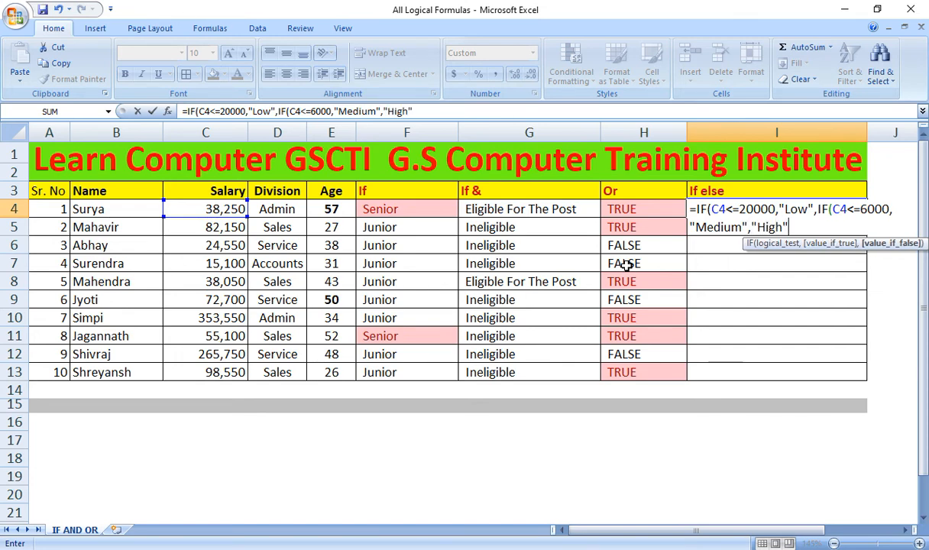
pyautogui.write('))')
pyautogui.press('Return')
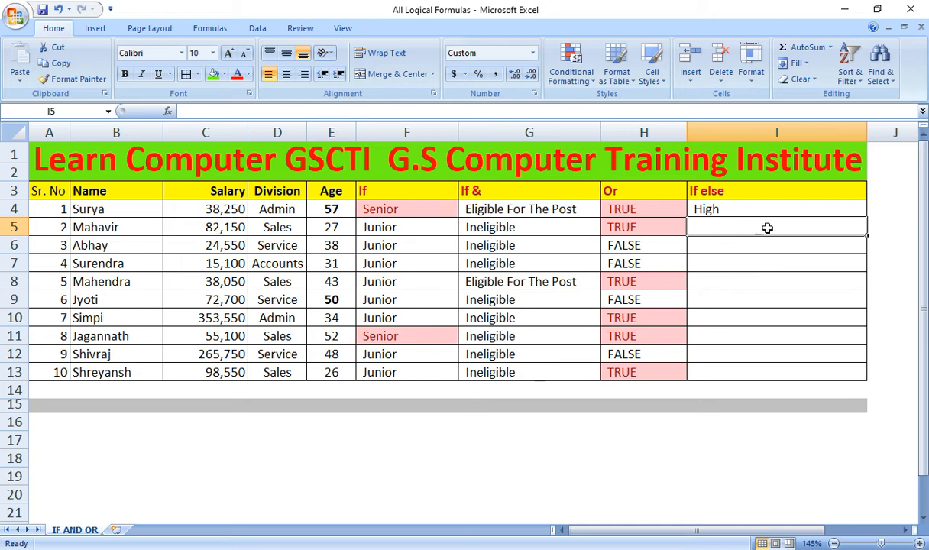
pyautogui.click(735, 207)
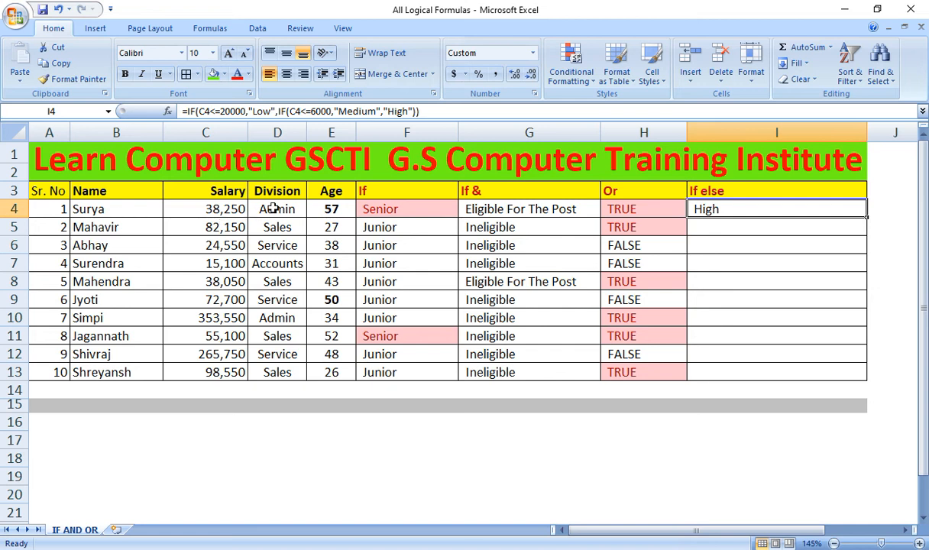
pyautogui.doubleClick(866, 217)
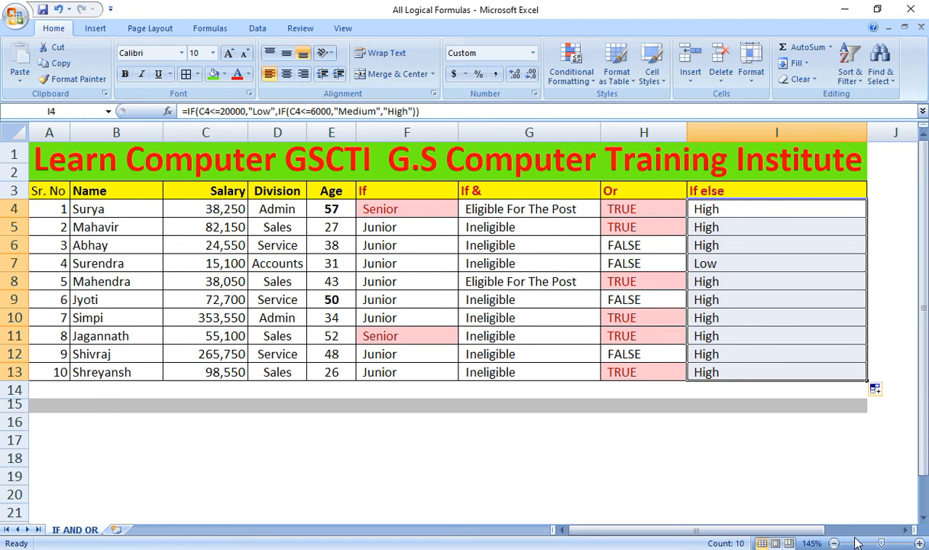
pyautogui.click(714, 389)
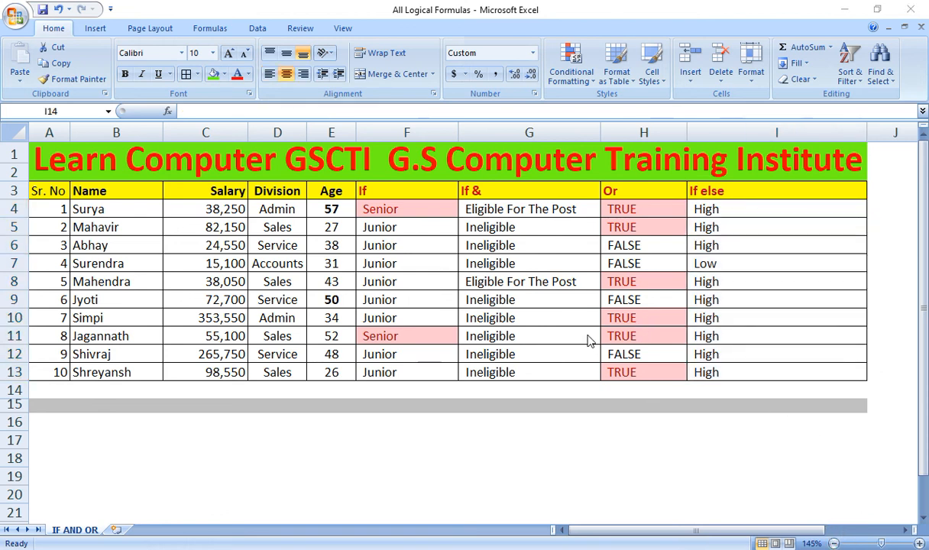